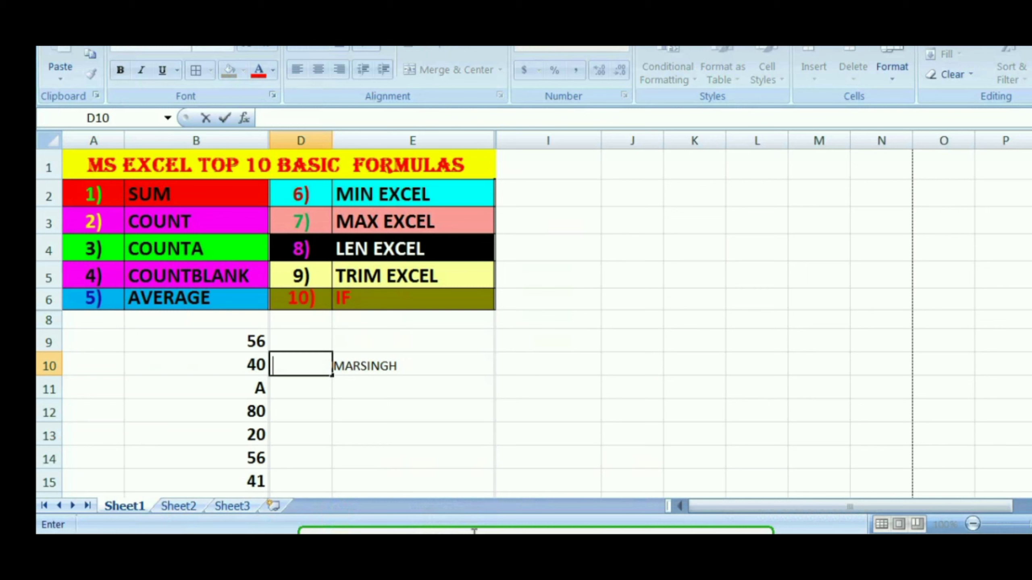
key(Escape)
key(shift+Right)
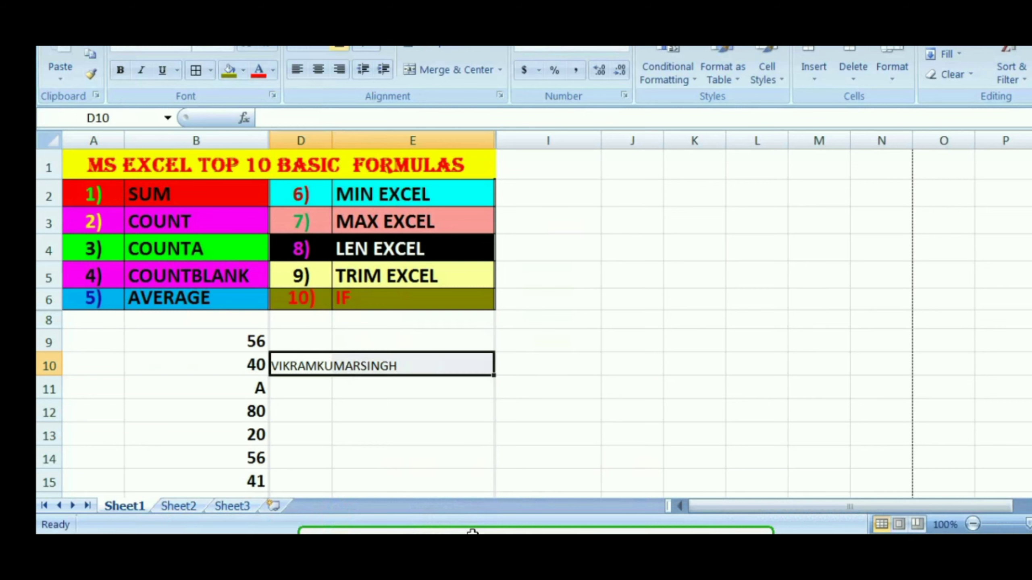
key(BackSpace)
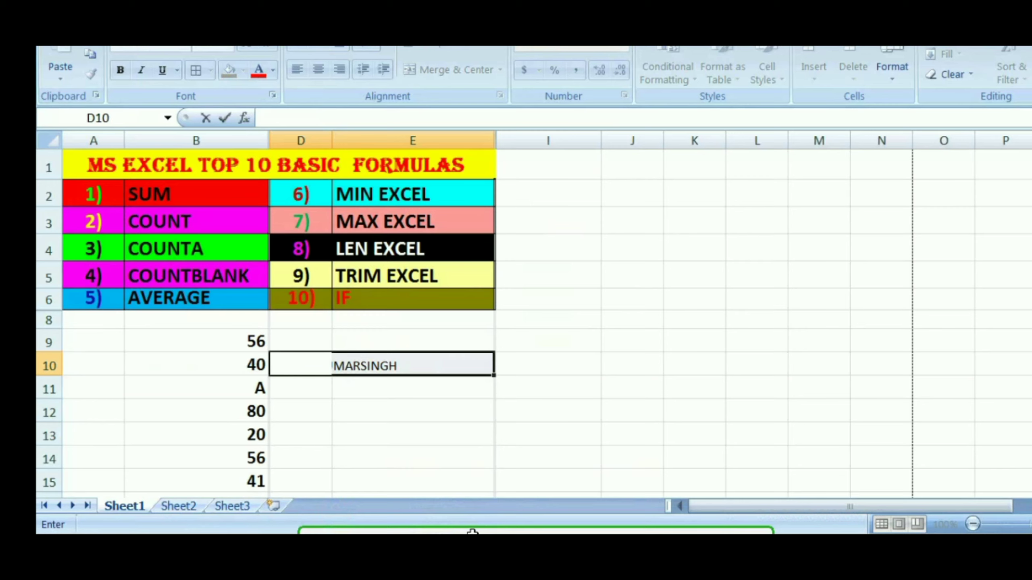
key(Escape)
key(Right)
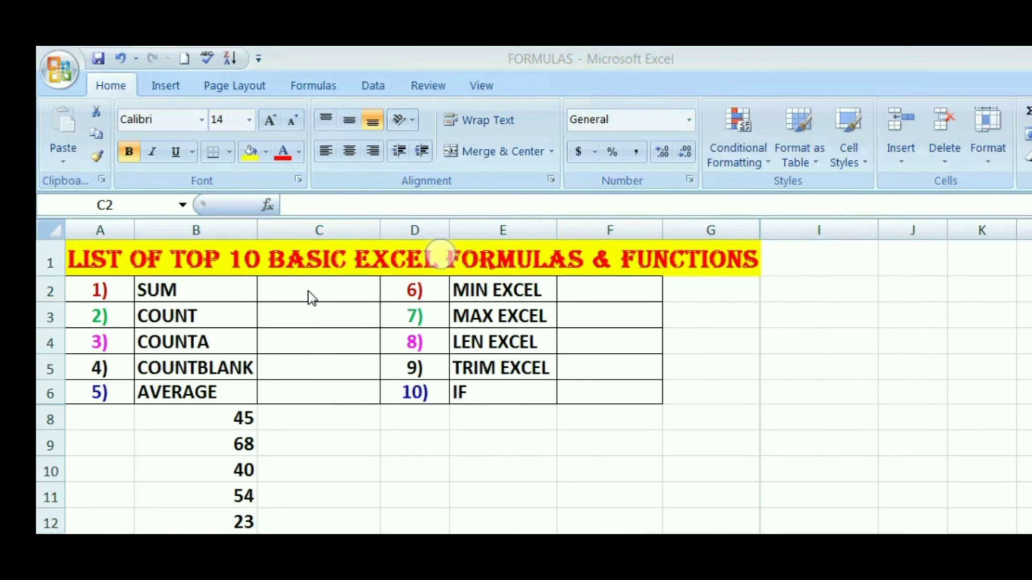
Enter the formula =sum(b8:b41) in cell C2 beside the SUM label
click(307, 291)
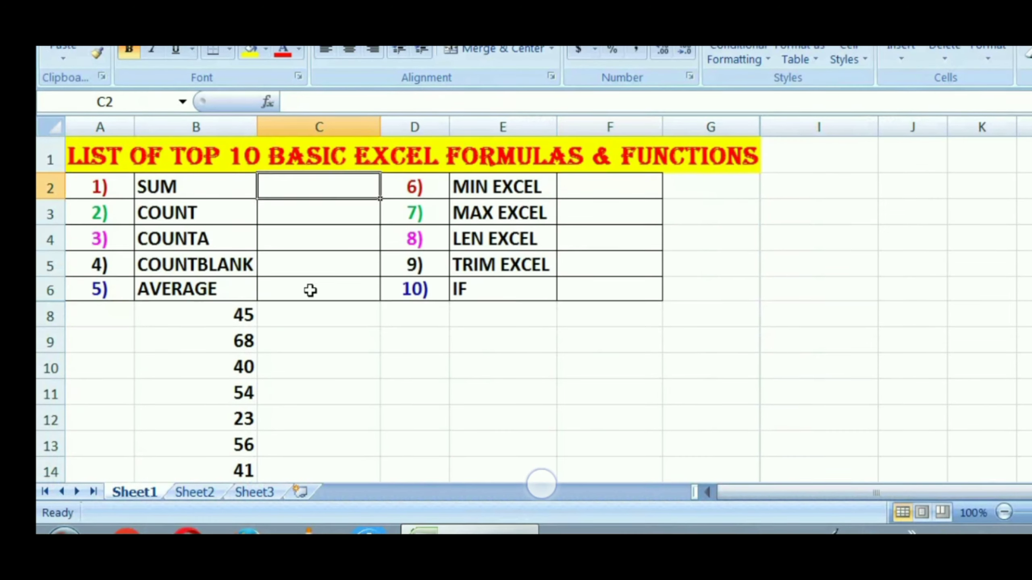
text(=)
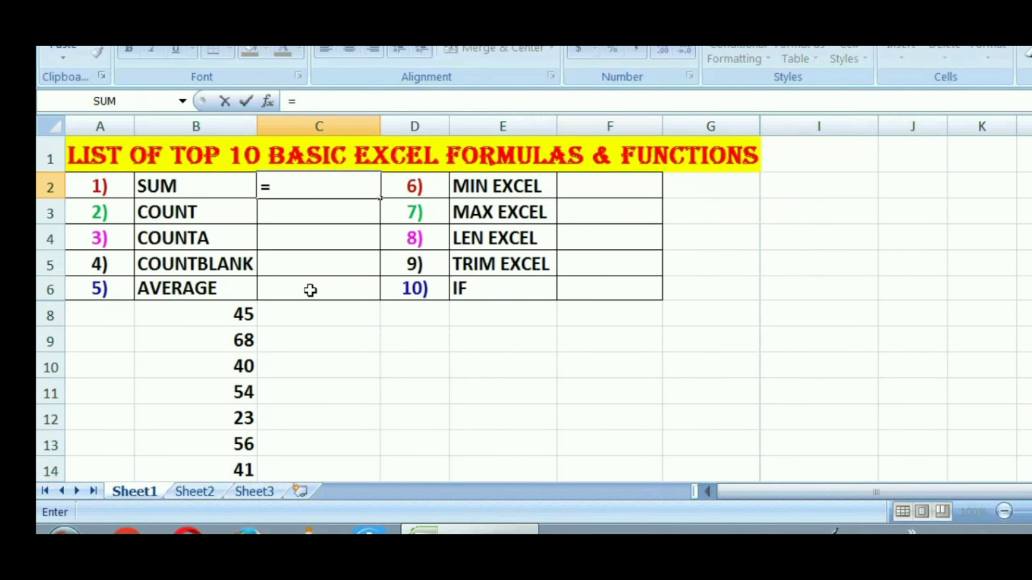
text(sum)
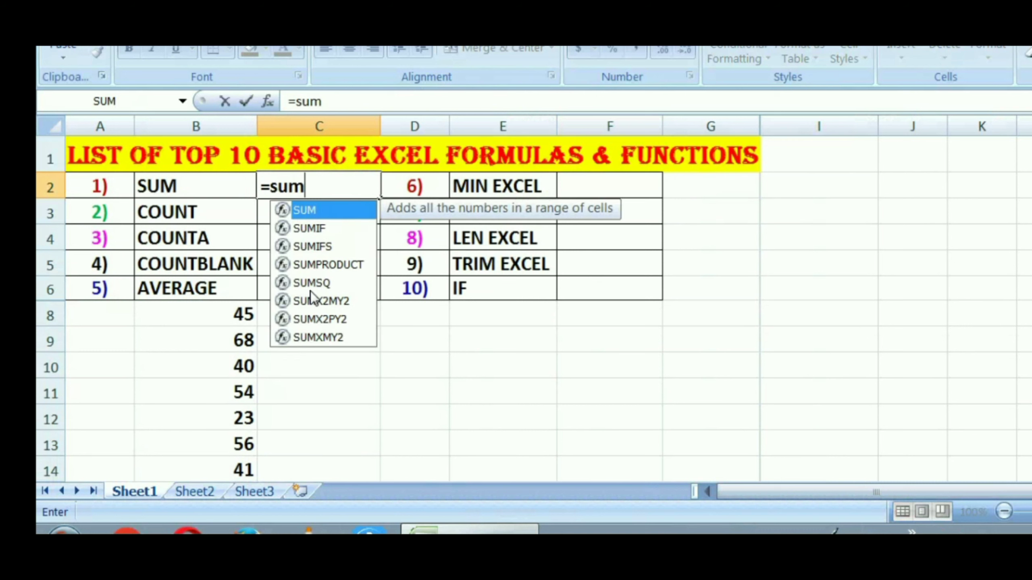
text(()
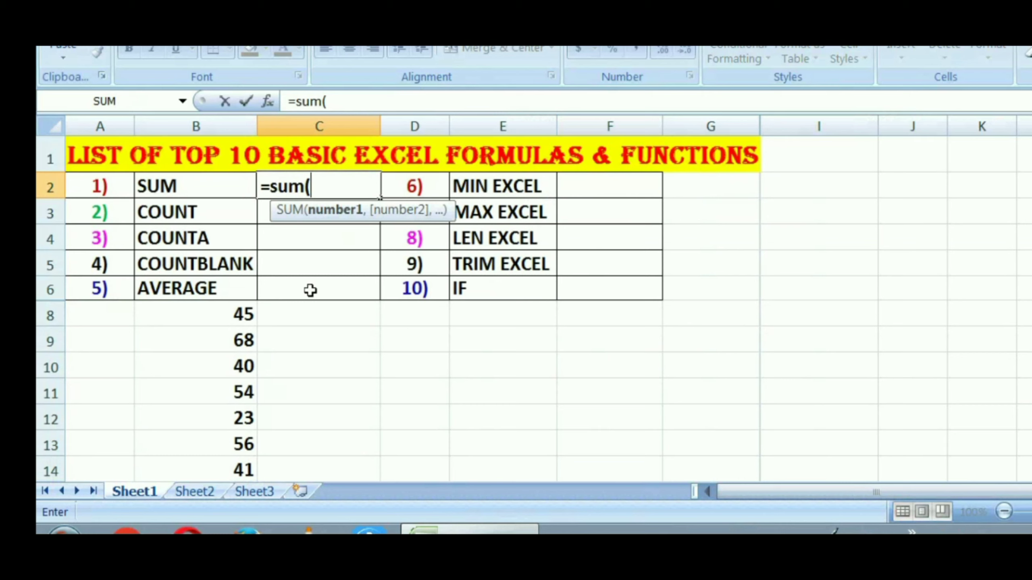
text(b)
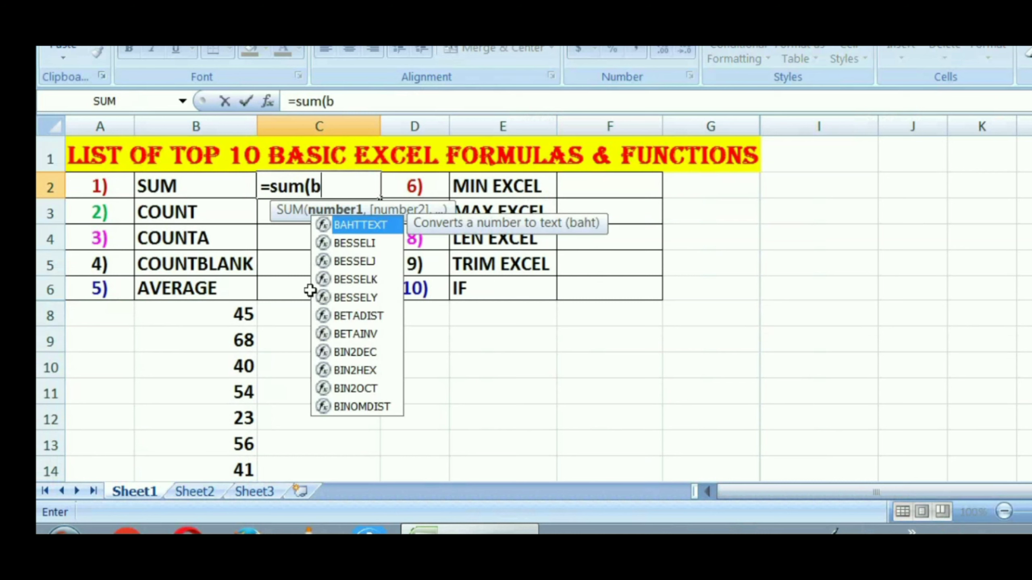
text(8)
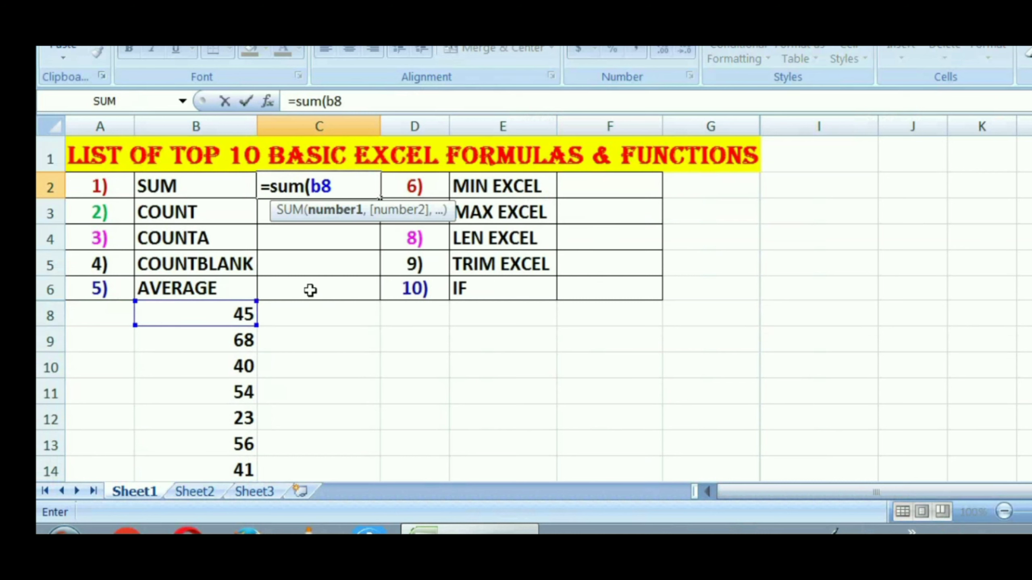
text(:b41)
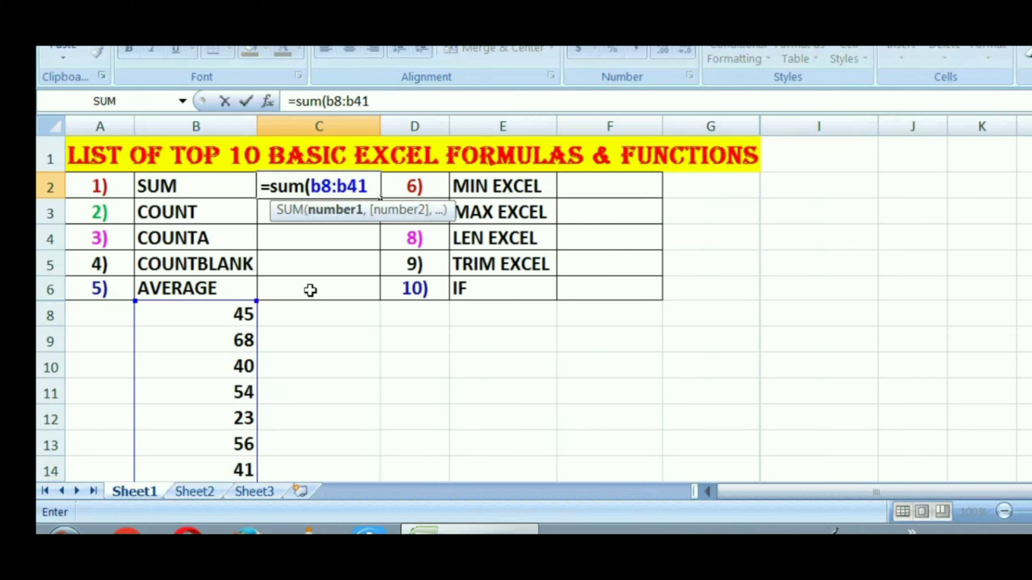
text())
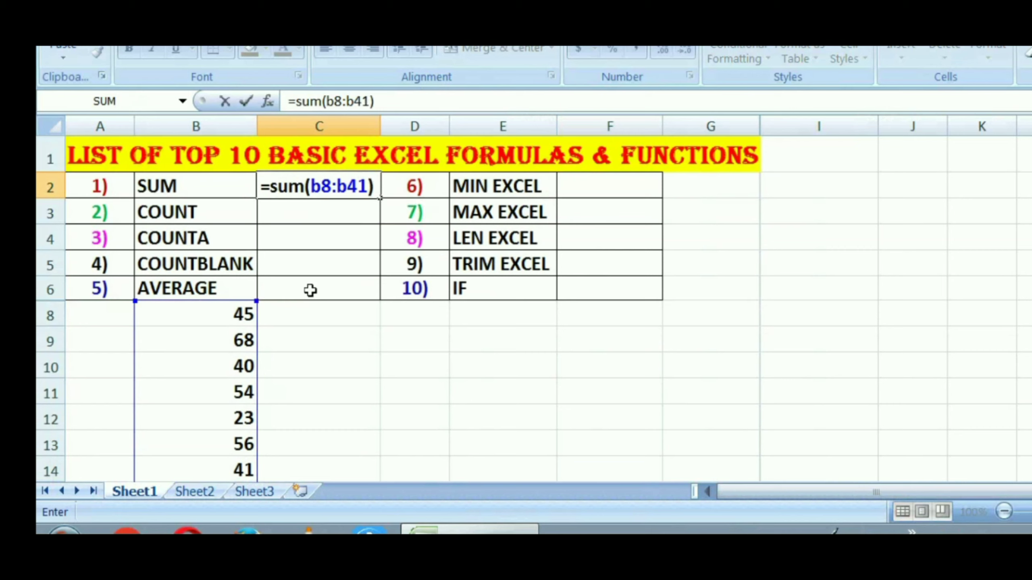
key(Return)
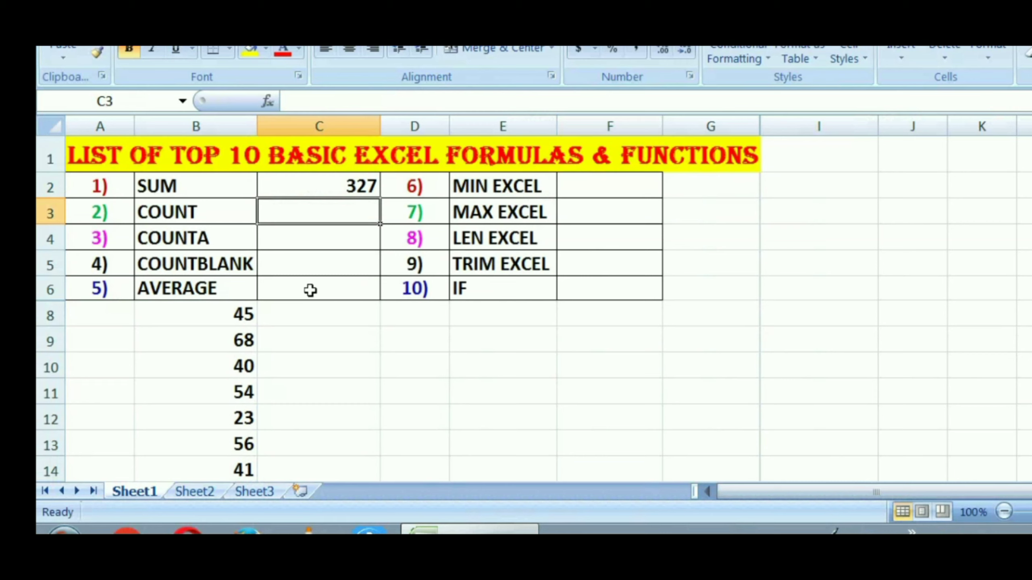
Enter the formula =count(b8:b14) in cell C3 beside the COUNT label
text(=)
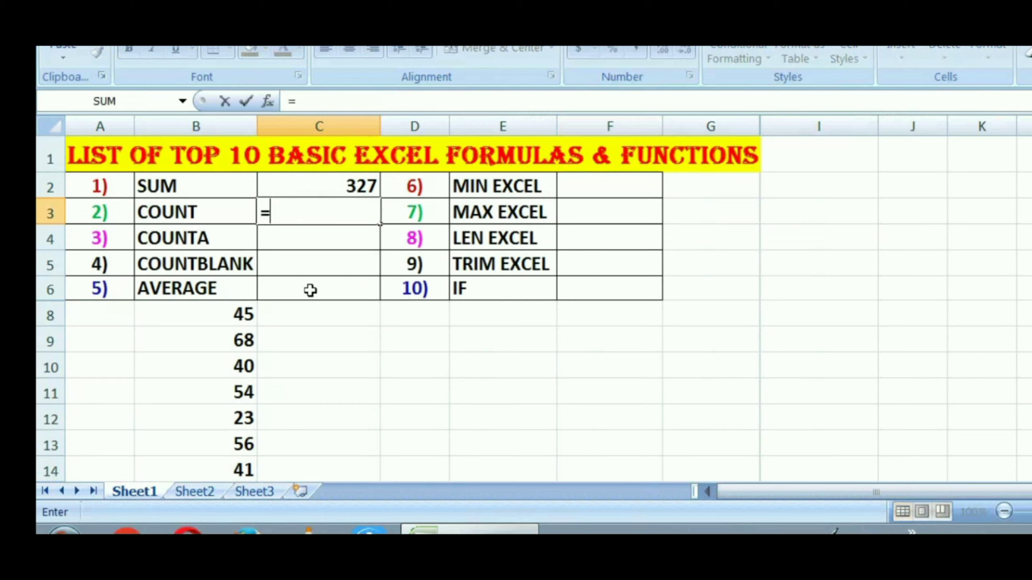
text(count)
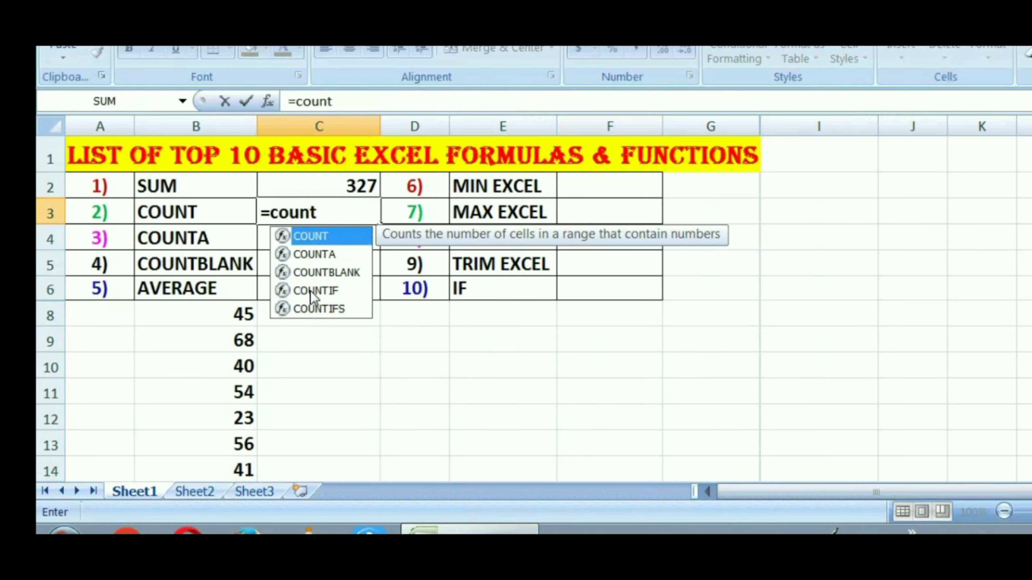
text(()
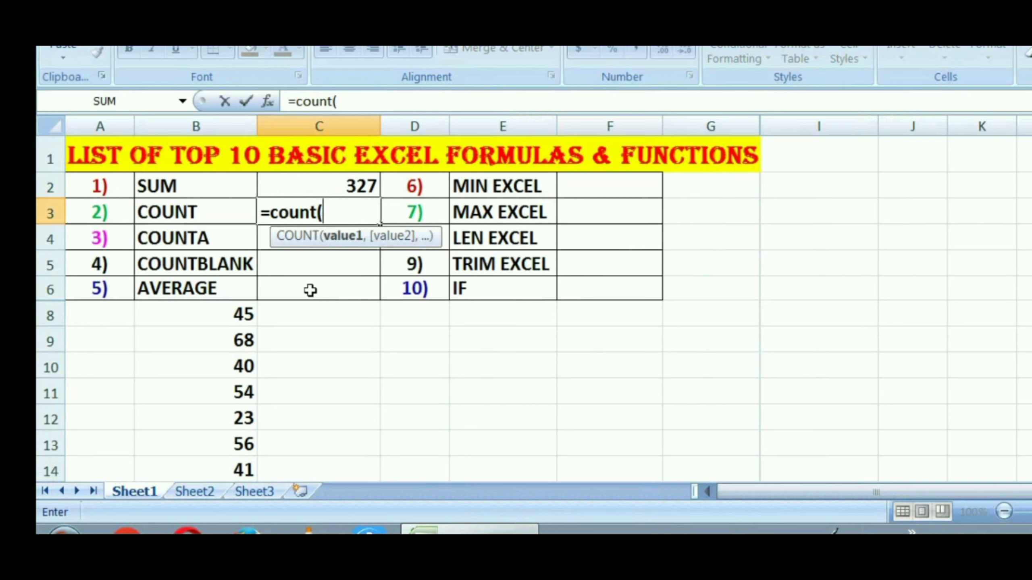
text(b8)
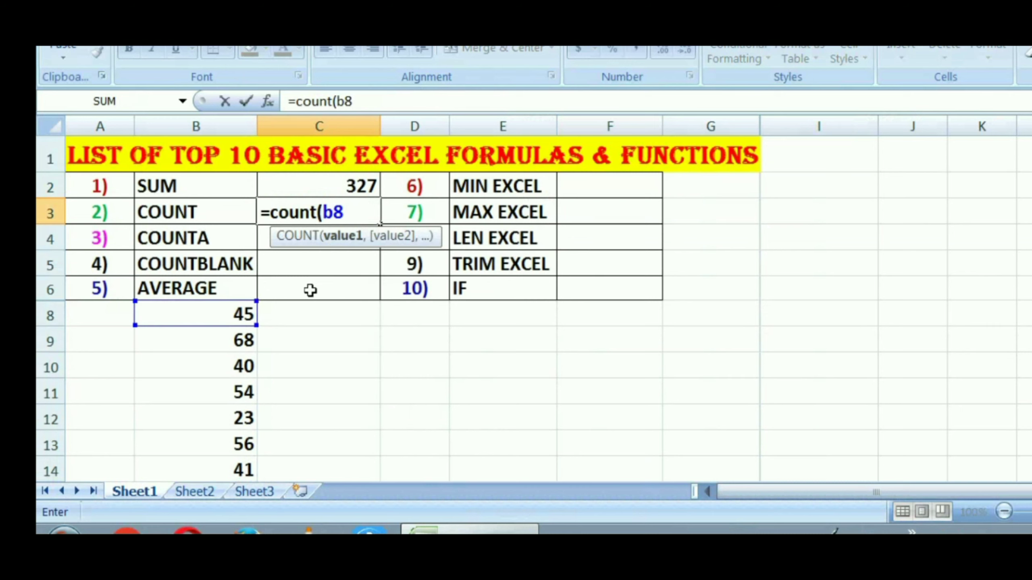
text(:1)
key(BackSpace)
text(b14)
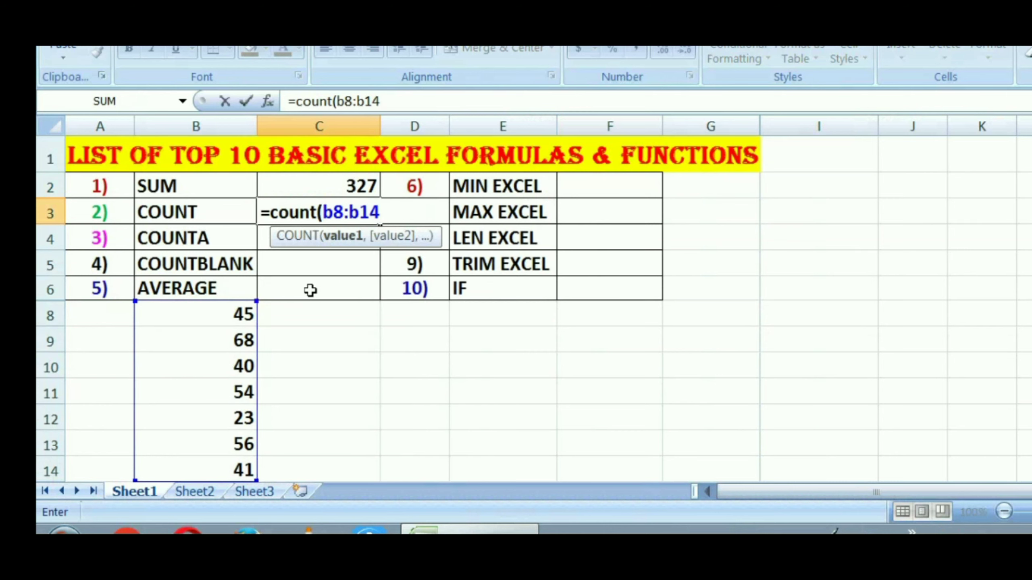
text())
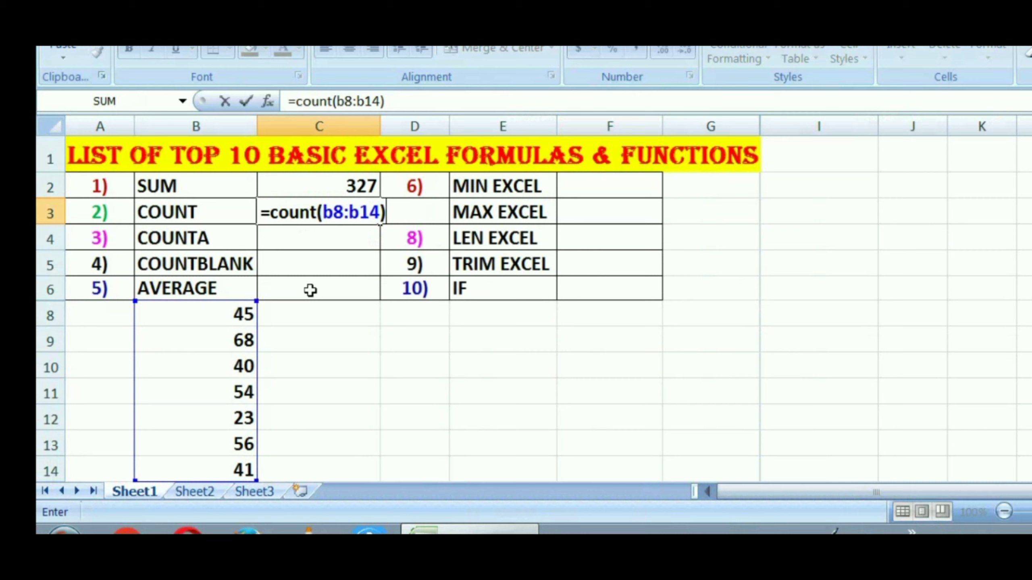
key(Return)
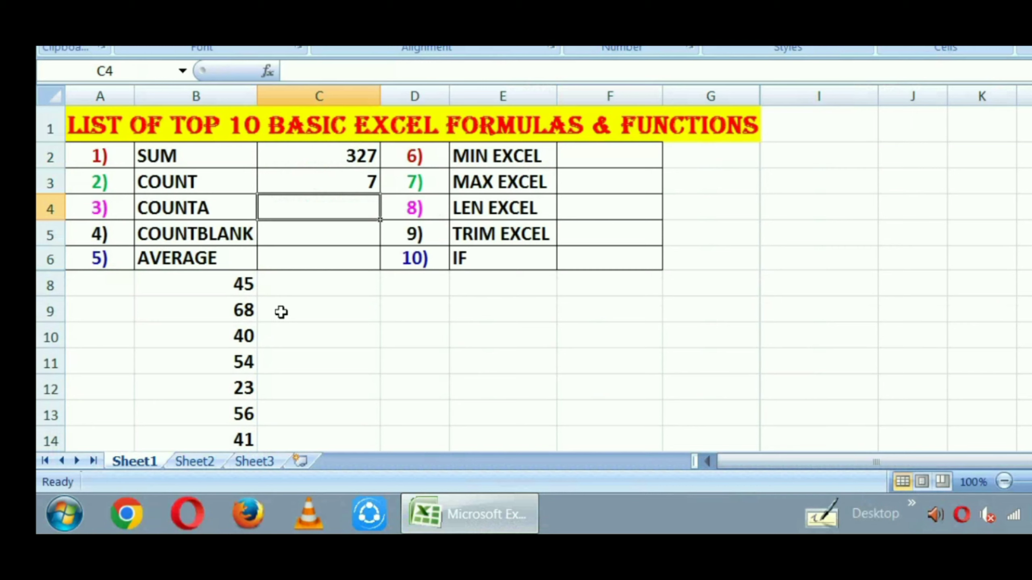
Replace the number in cell B10 with the letter A and right-align it, then check the COUNT cell C3
click(230, 337)
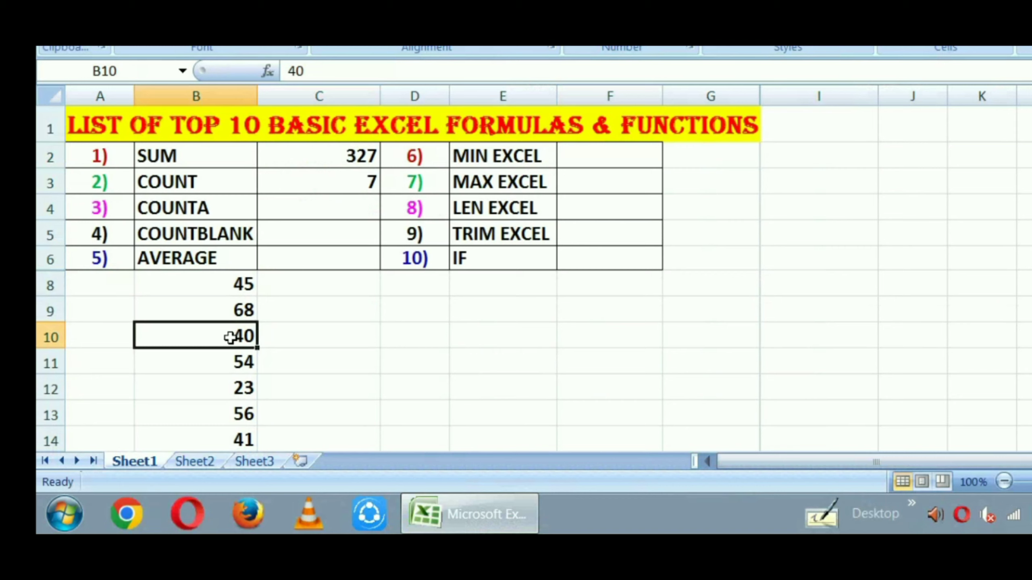
text(a)
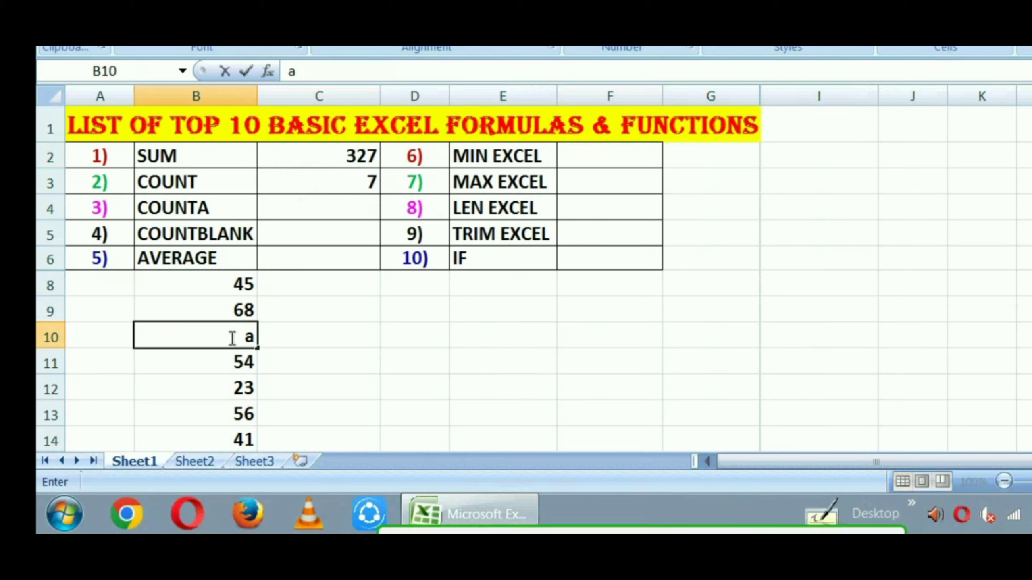
key(BackSpace)
text(A)
click(357, 356)
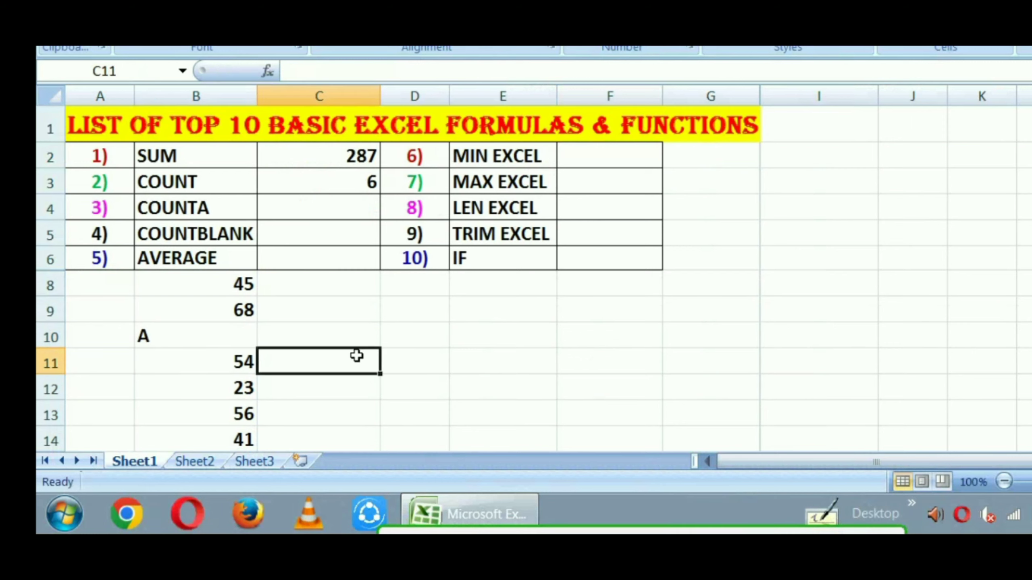
click(194, 331)
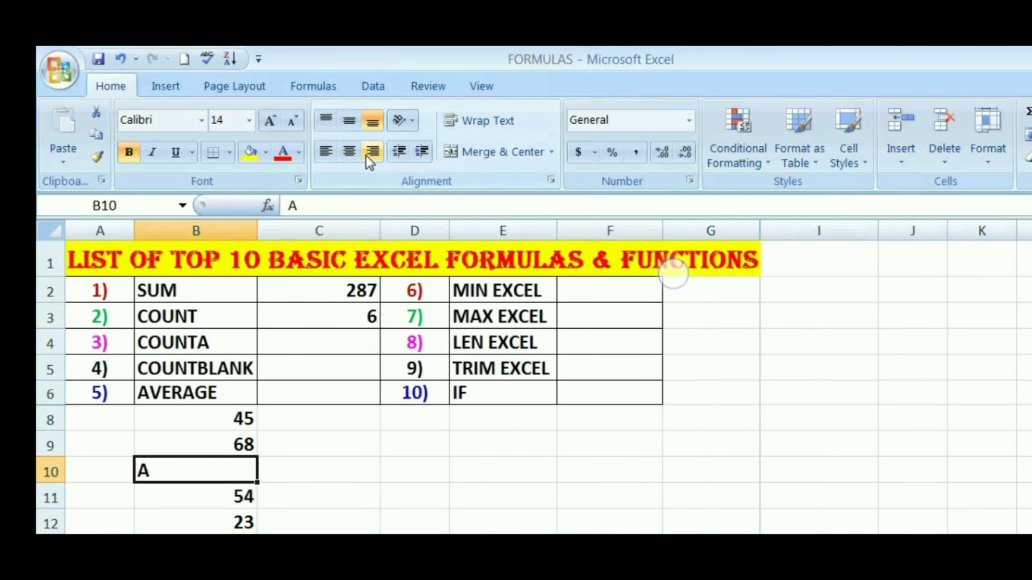
click(367, 156)
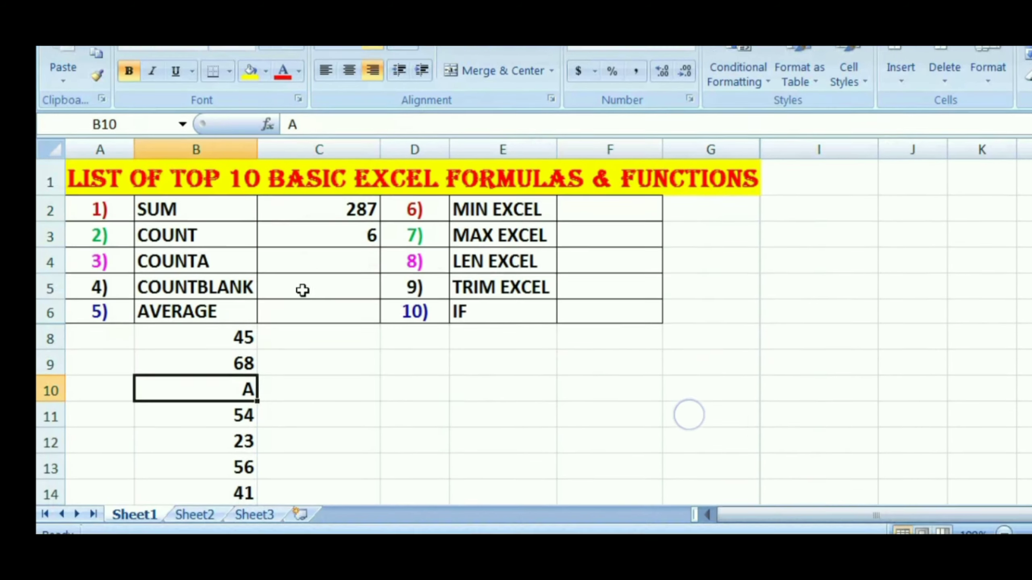
click(309, 231)
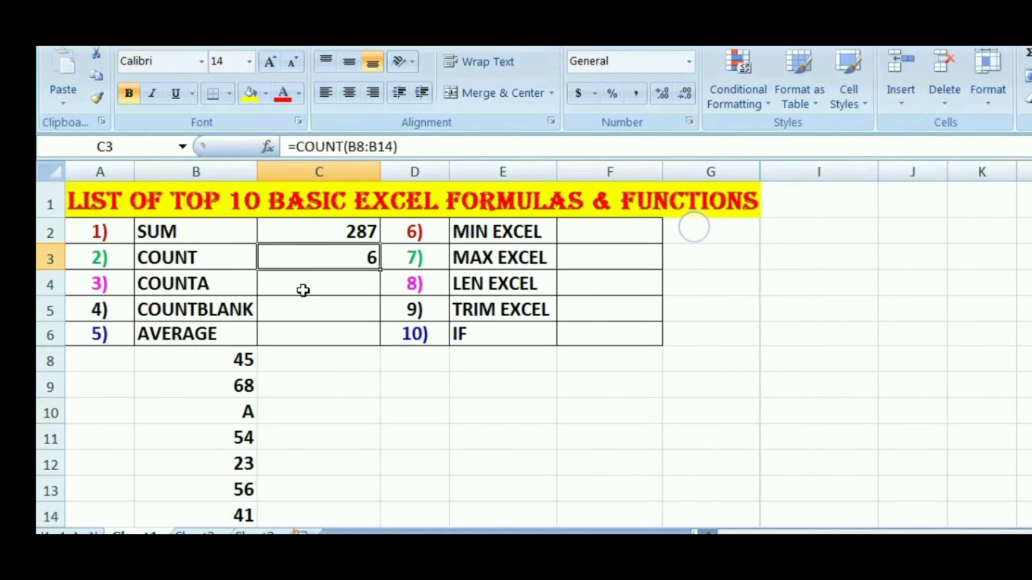
Enter a COUNTA formula over the range b8:b14 in cell C4
click(303, 290)
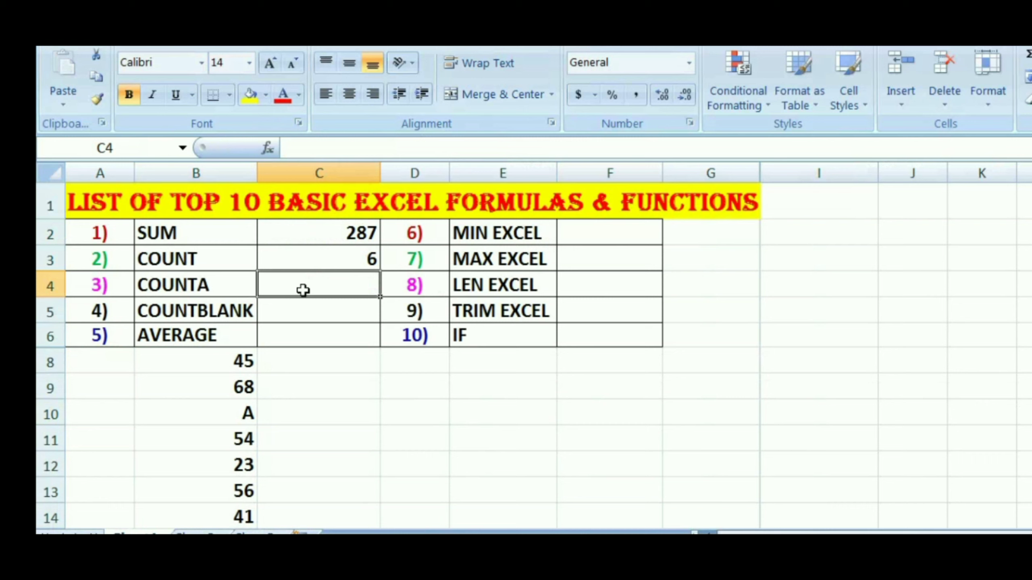
text(=)
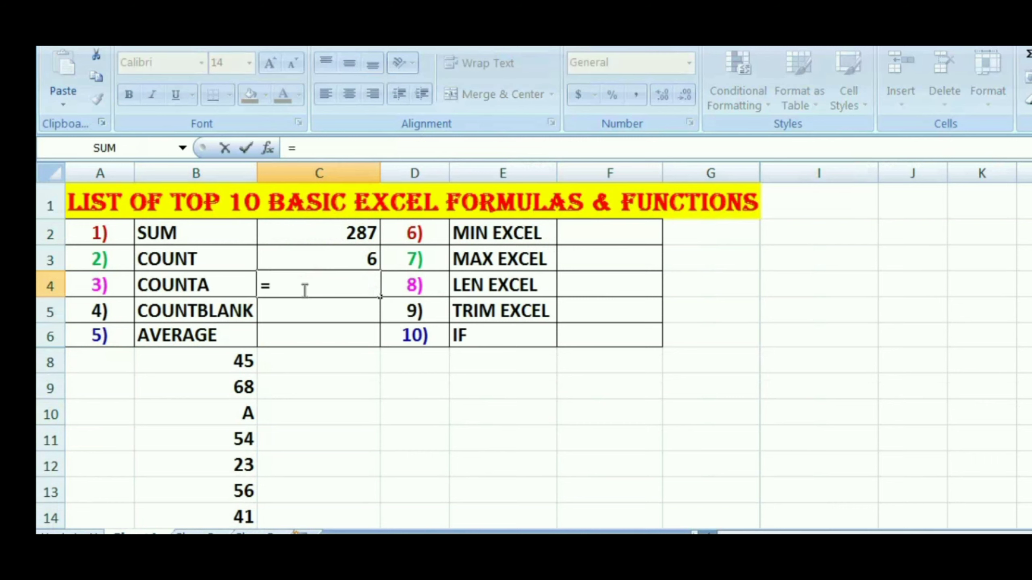
text(cun)
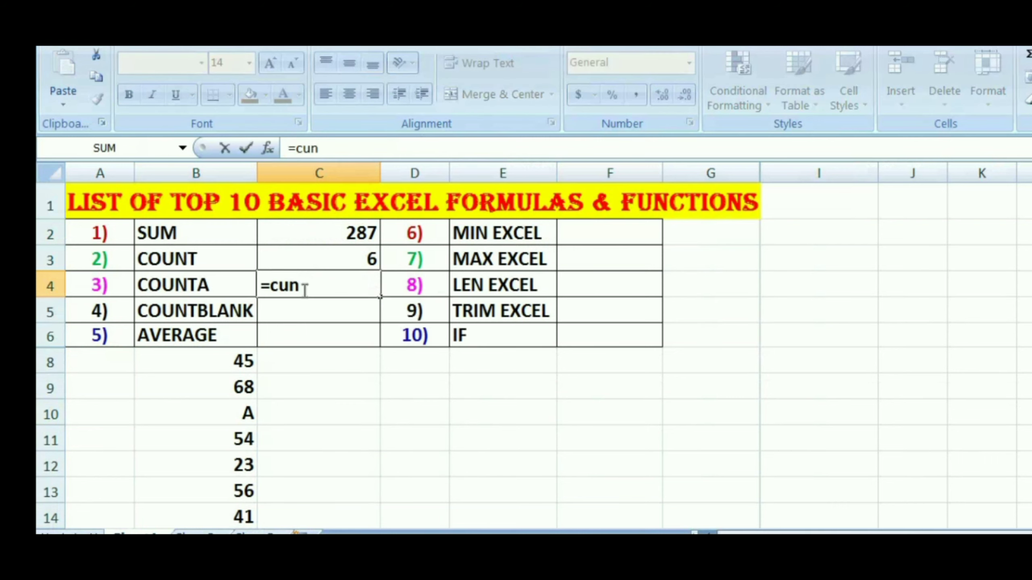
text(ta(b)
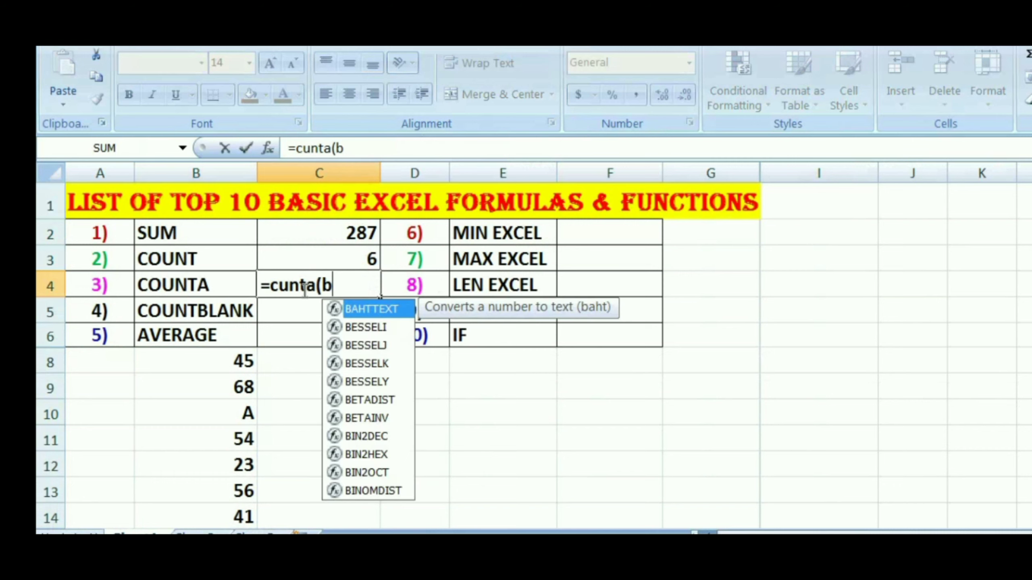
text(8:)
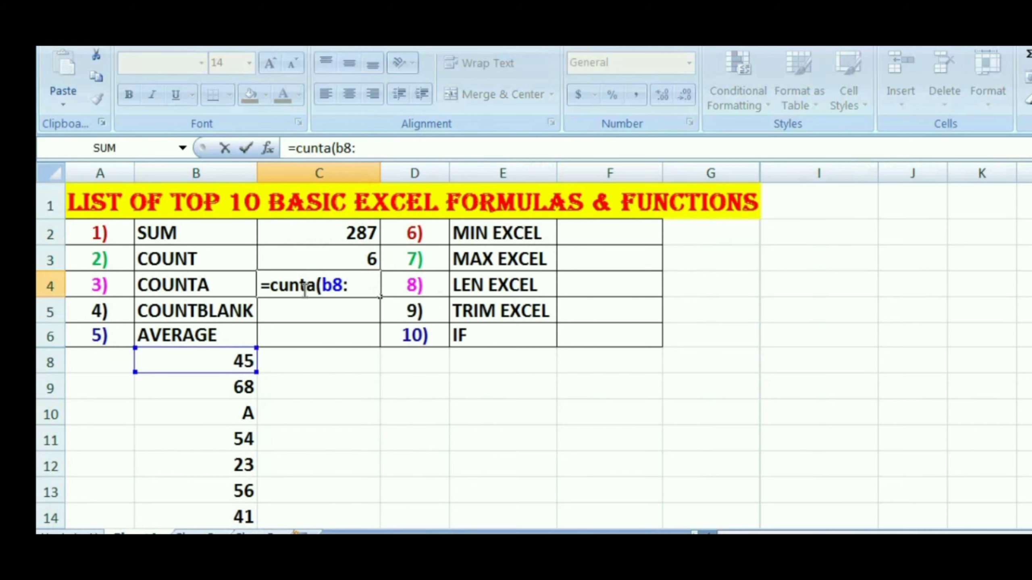
text(b14)
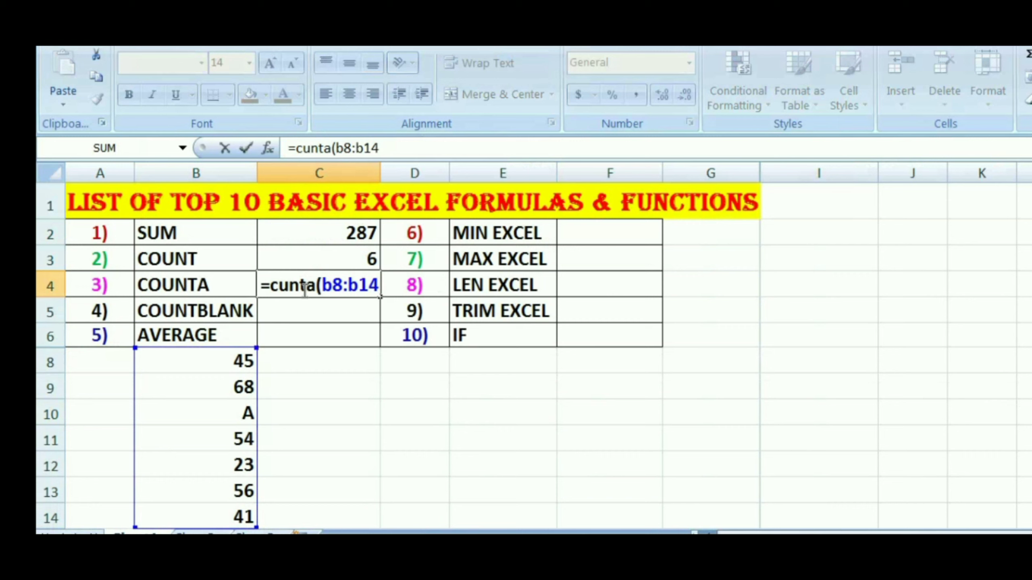
text())
key(Return)
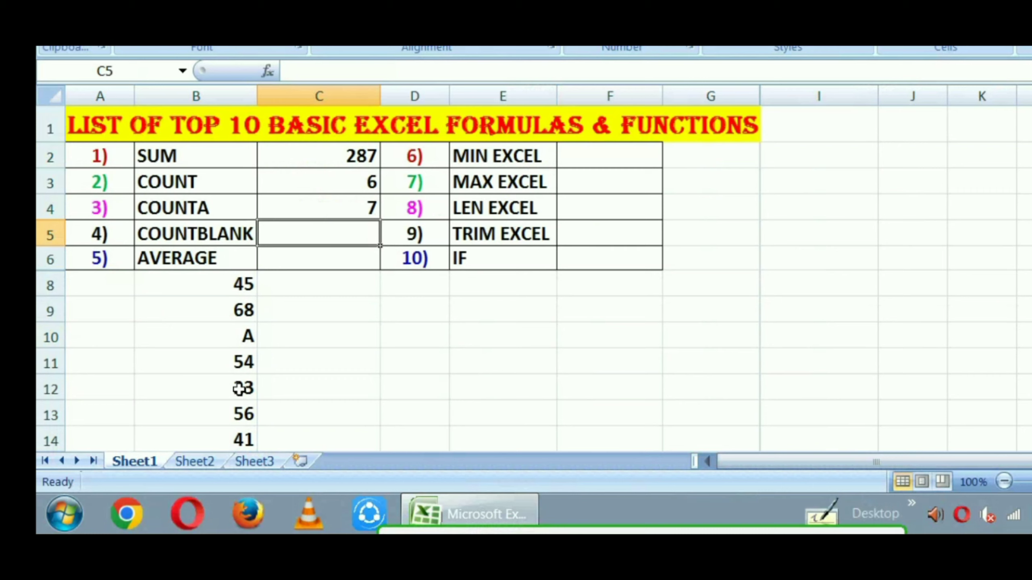
Clear the numbers from cells B12 and B9 to leave two blanks in the list
click(240, 389)
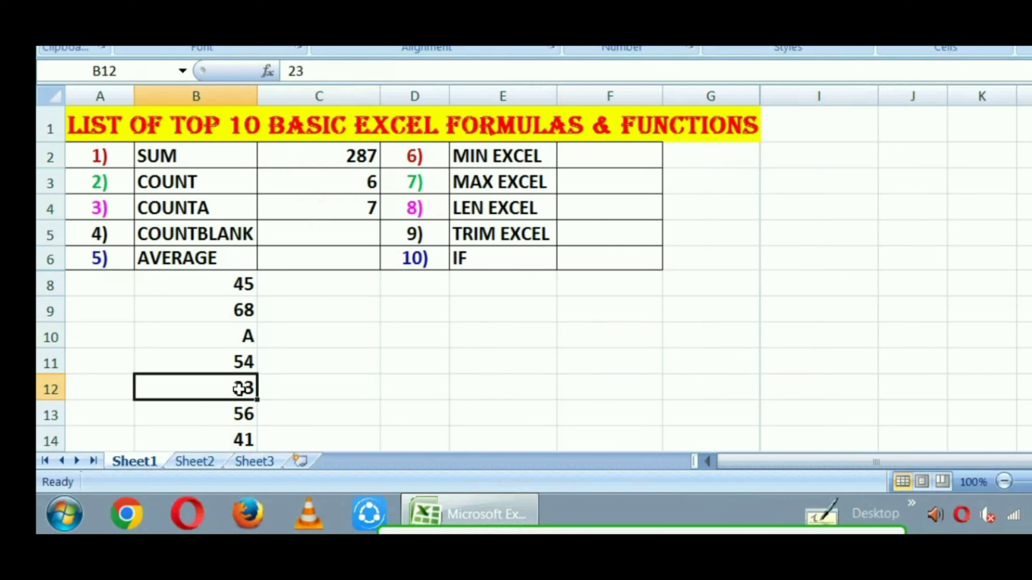
key(Delete)
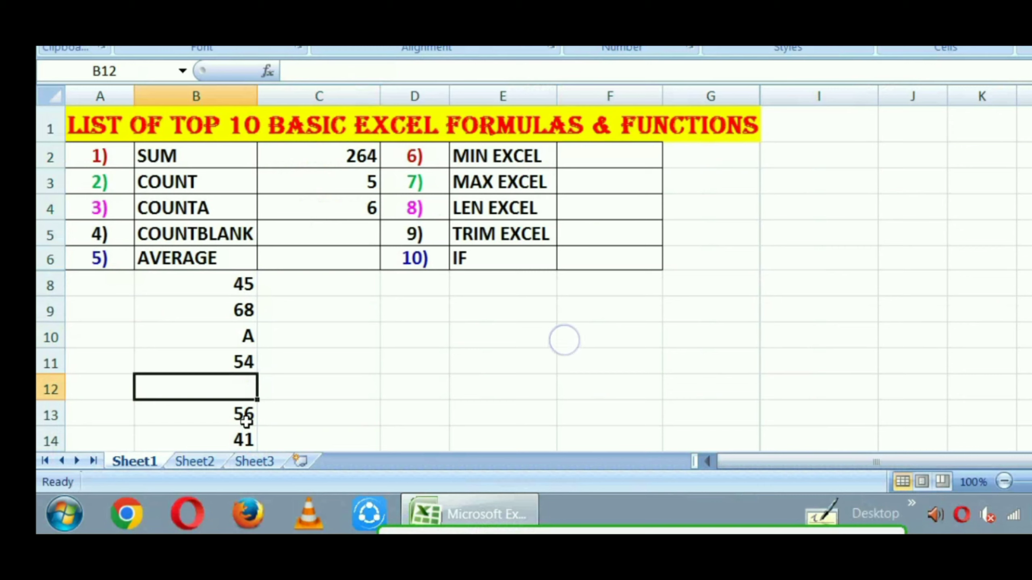
click(244, 310)
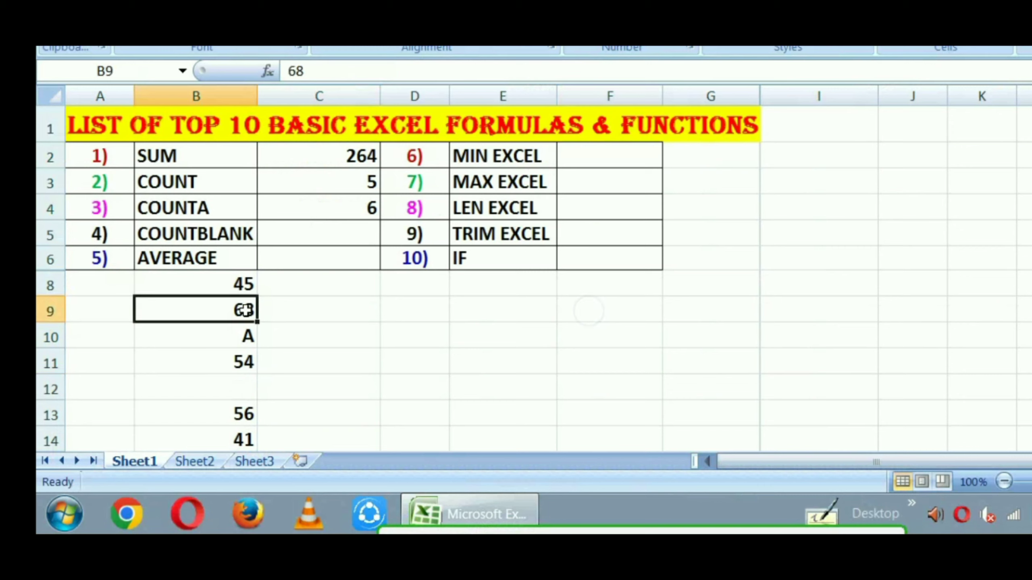
key(Delete)
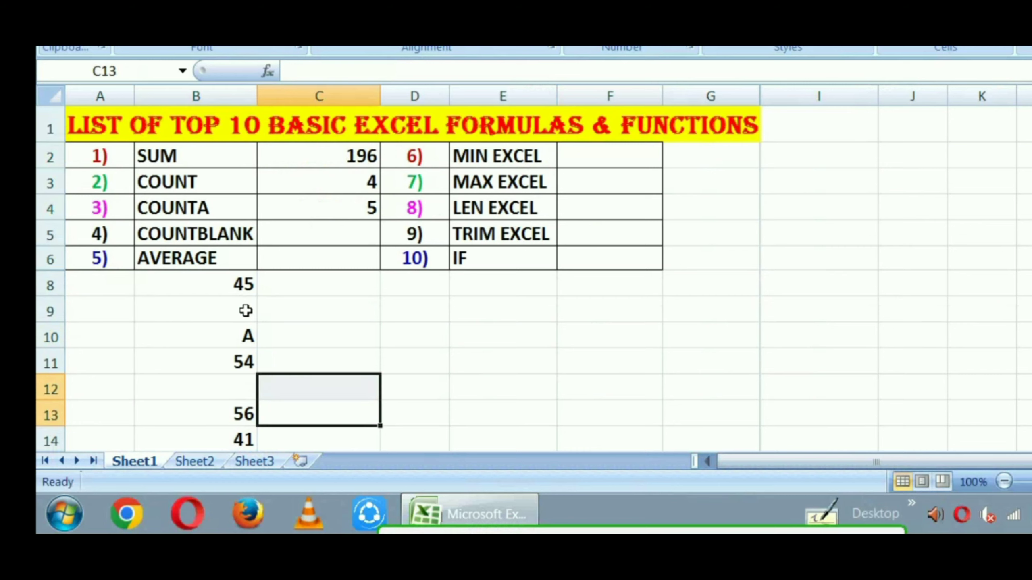
Enter the formula =countblank(b8:b14) in cell C5 beside the COUNTBLANK label
key(Up)
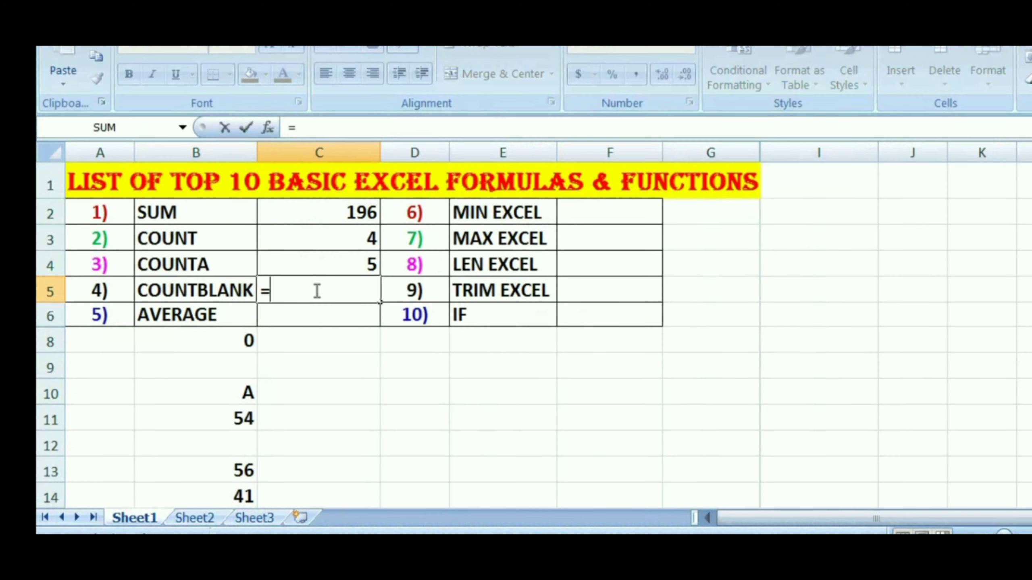
text(count)
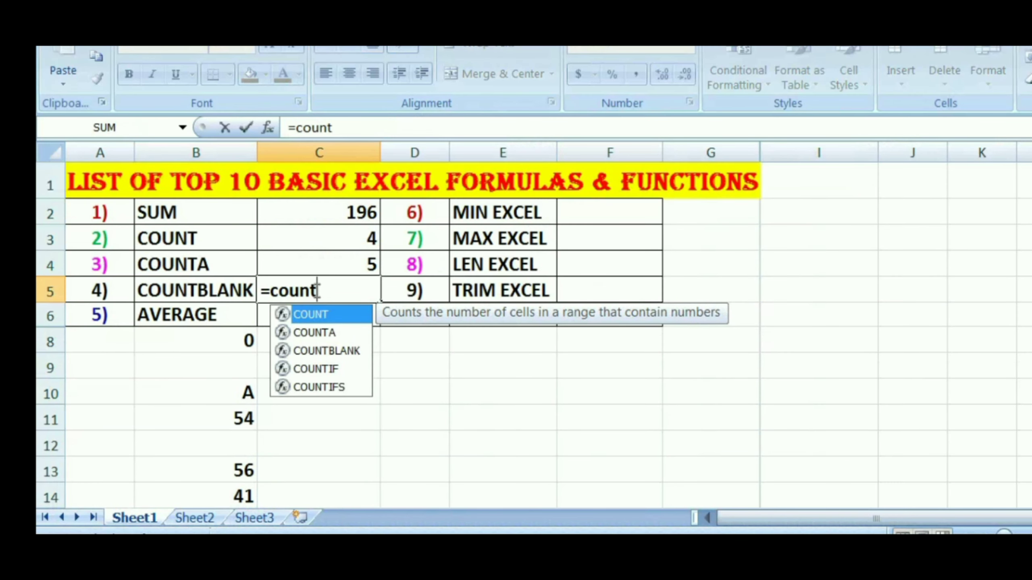
text(bla)
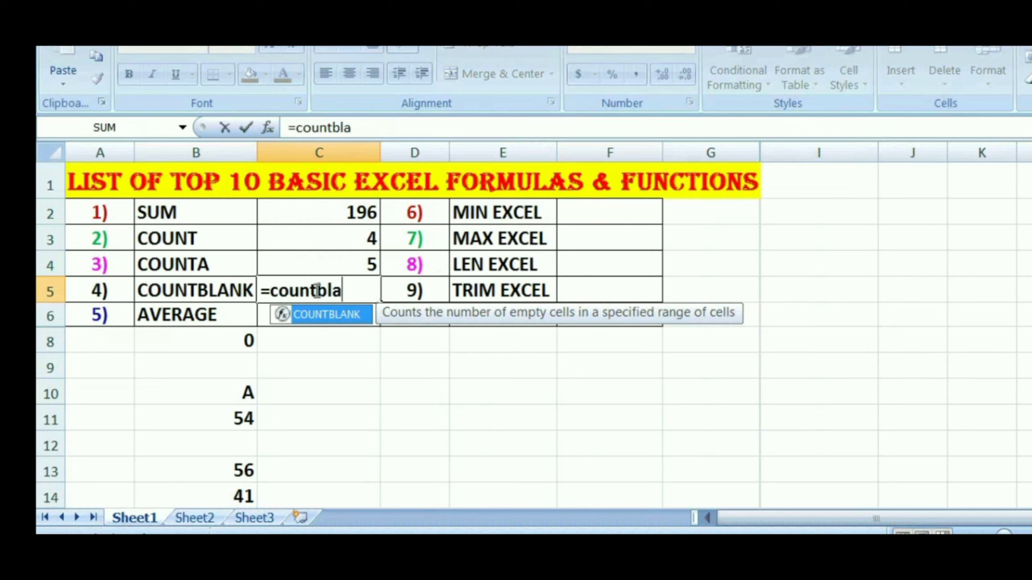
text(nk()
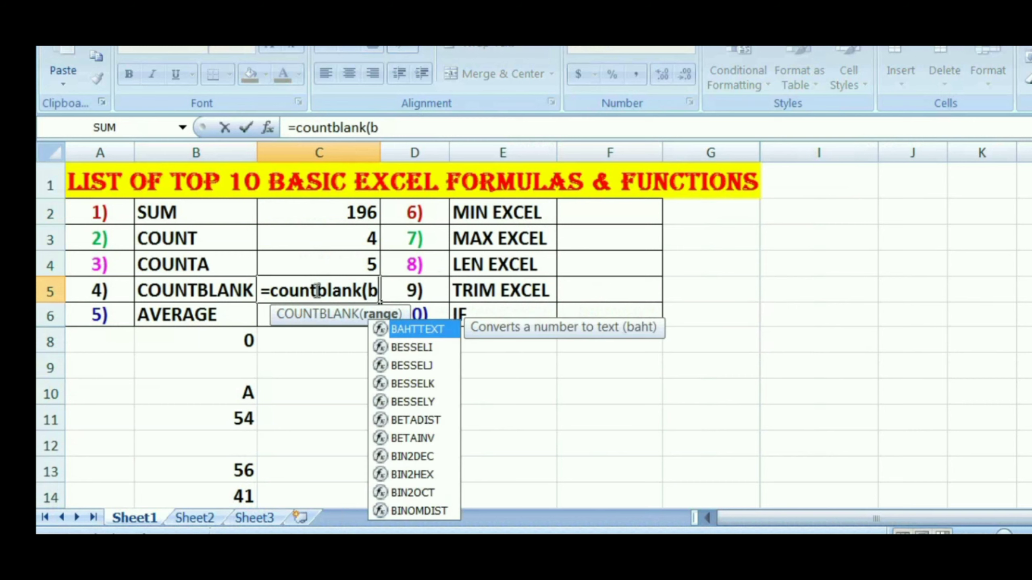
text(b8:)
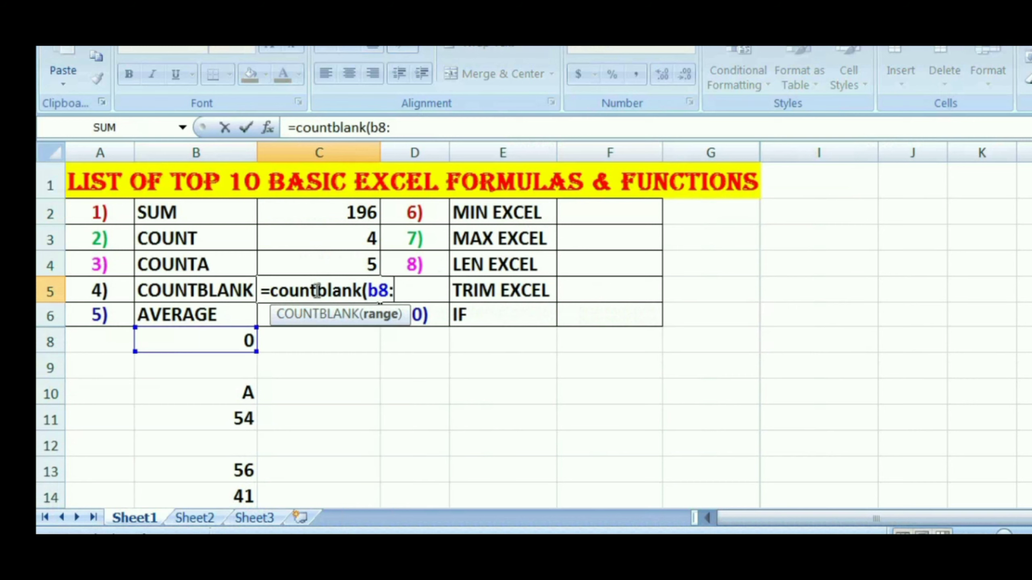
text(b1)
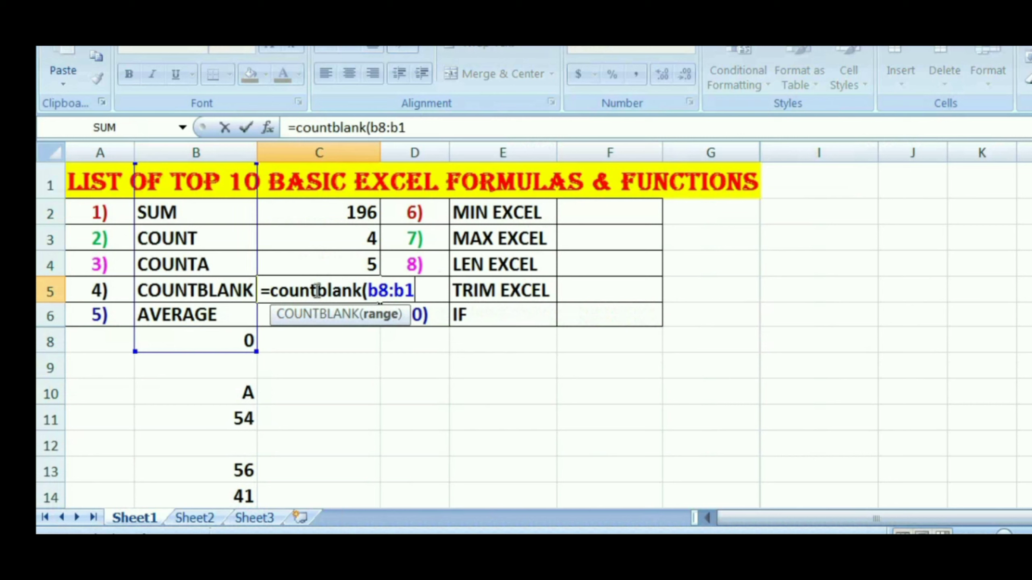
text(4))
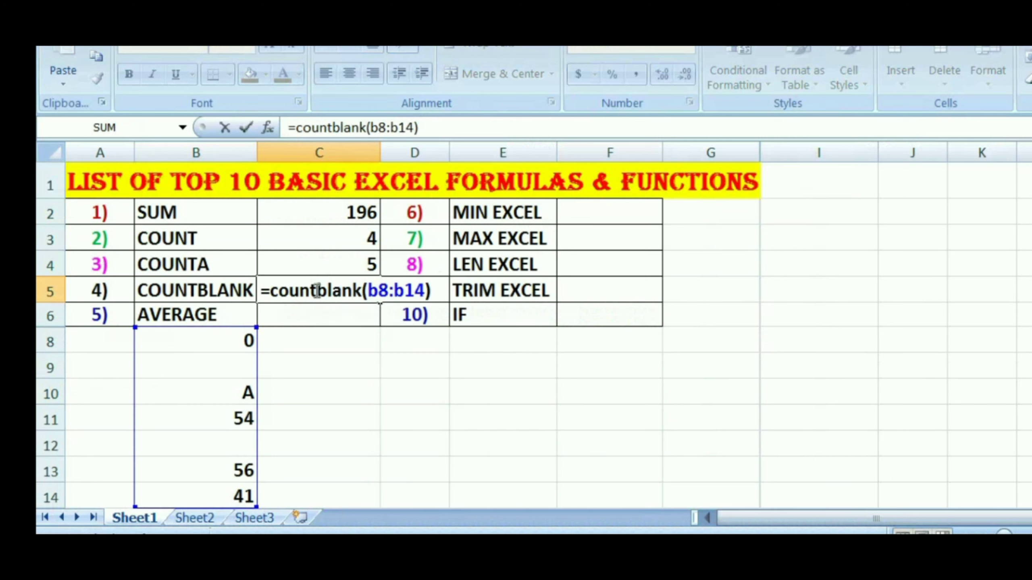
key(Return)
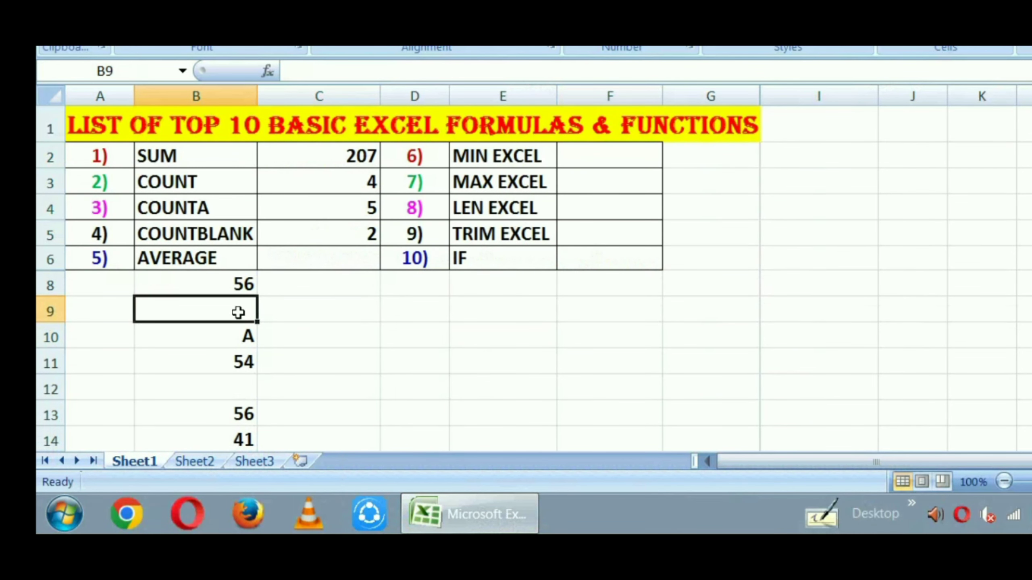
Fill the two blank cells in the list with 40 in B9 and 36 in B12
text(40)
key(Return)
key(Return)
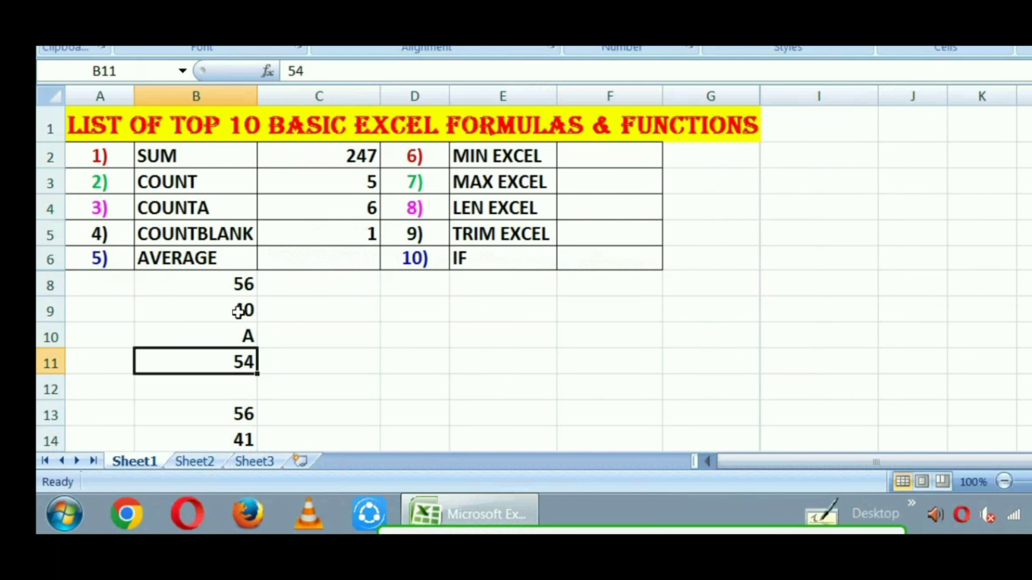
key(Return)
text(36)
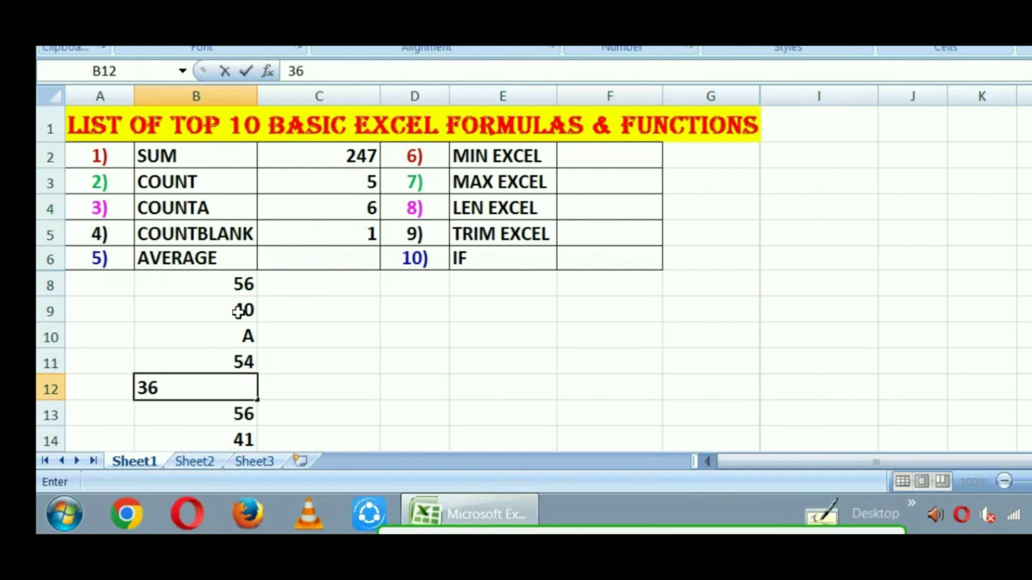
key(Return)
key(Right)
key(Up)
key(Up)
key(Up)
key(Up)
key(Up)
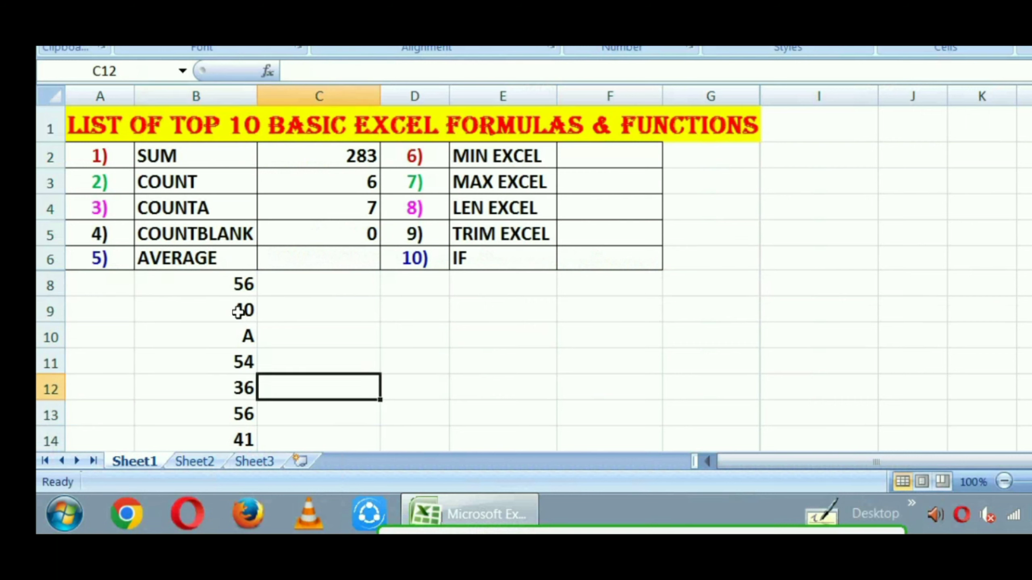
key(Down)
click(238, 311)
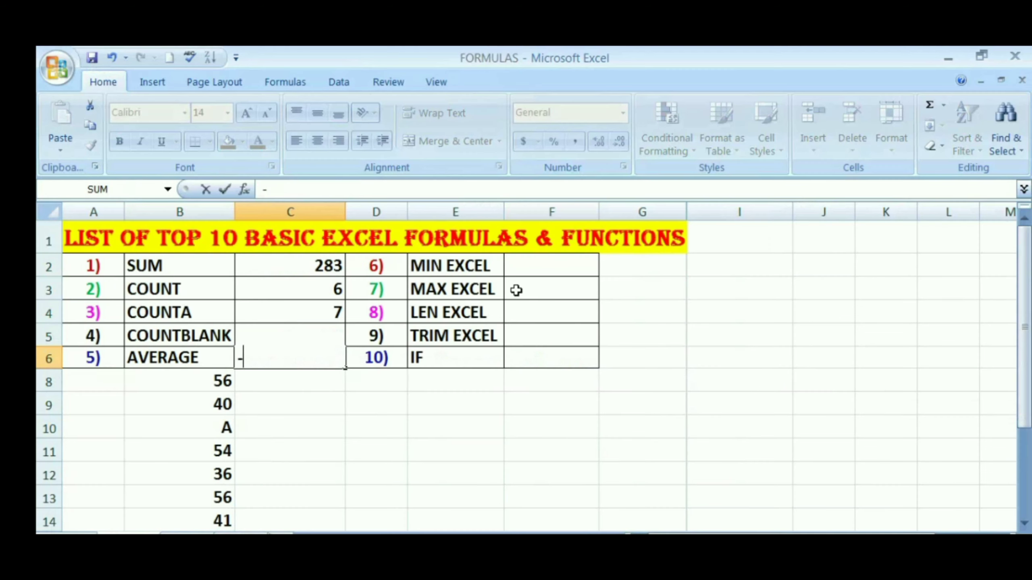
Enter the formula =average(b8:b14) in cell C6 beside the AVERAGE label
text(=)
key(Escape)
text(=average)
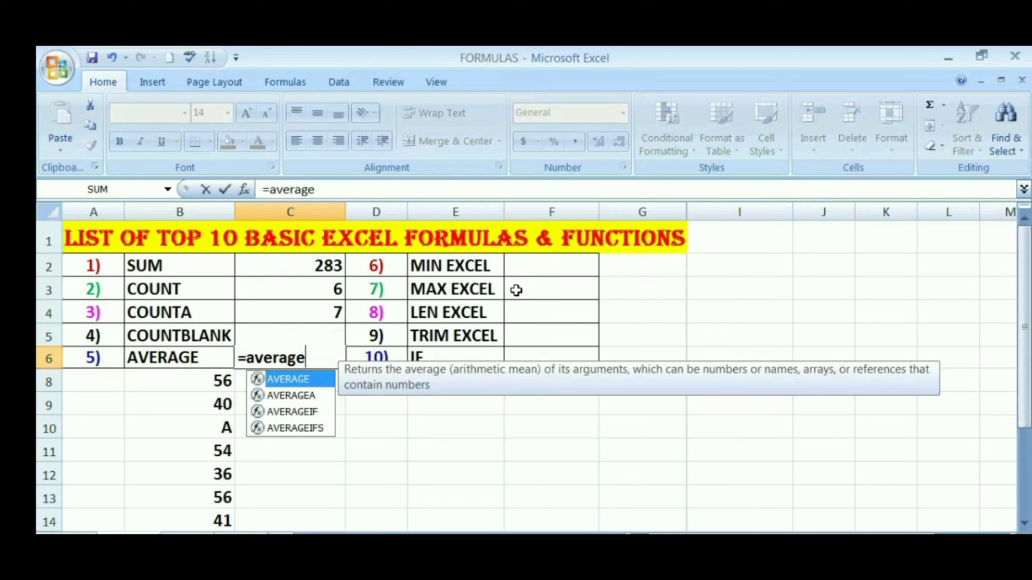
text(()
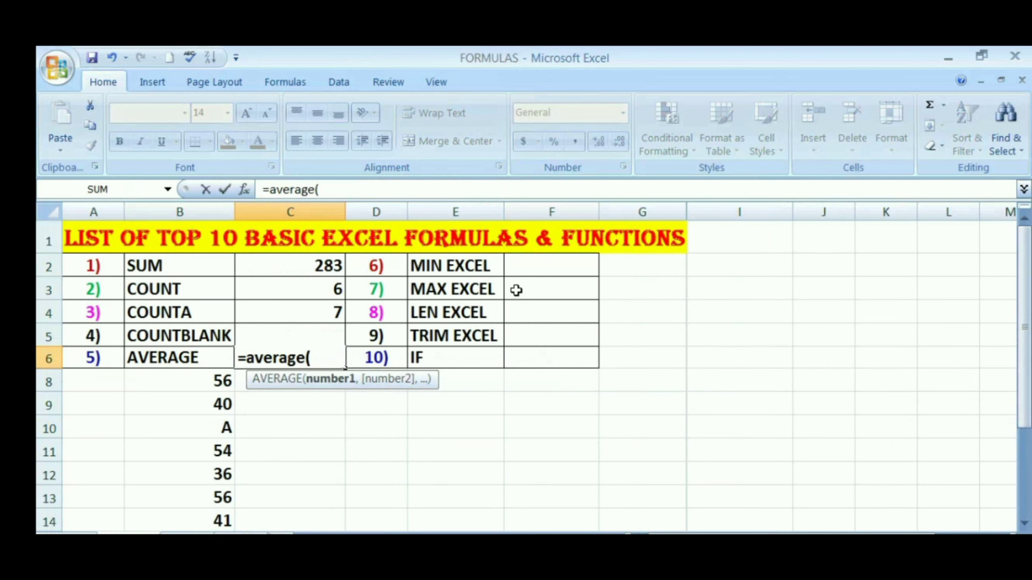
text(b)
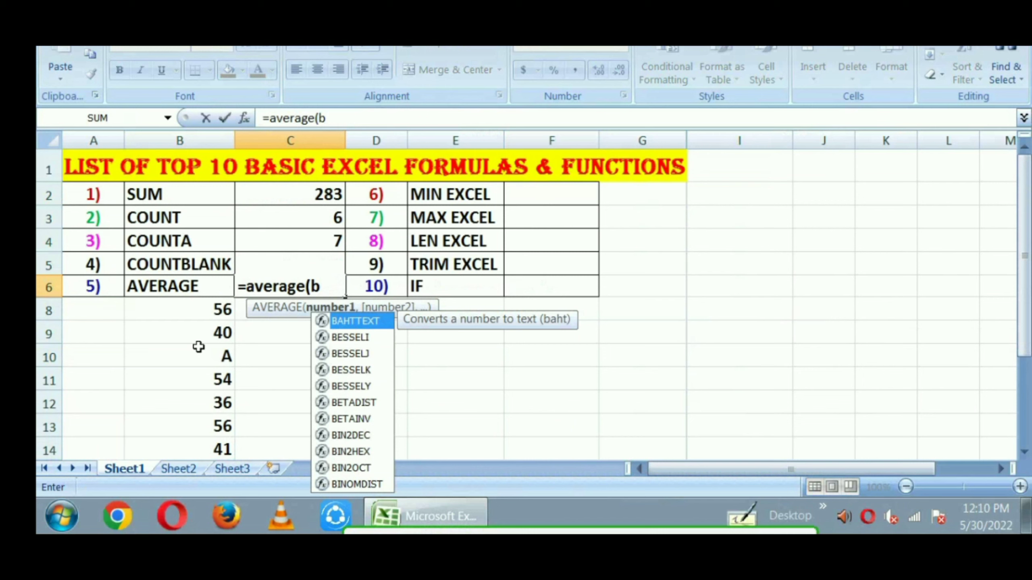
text(8)
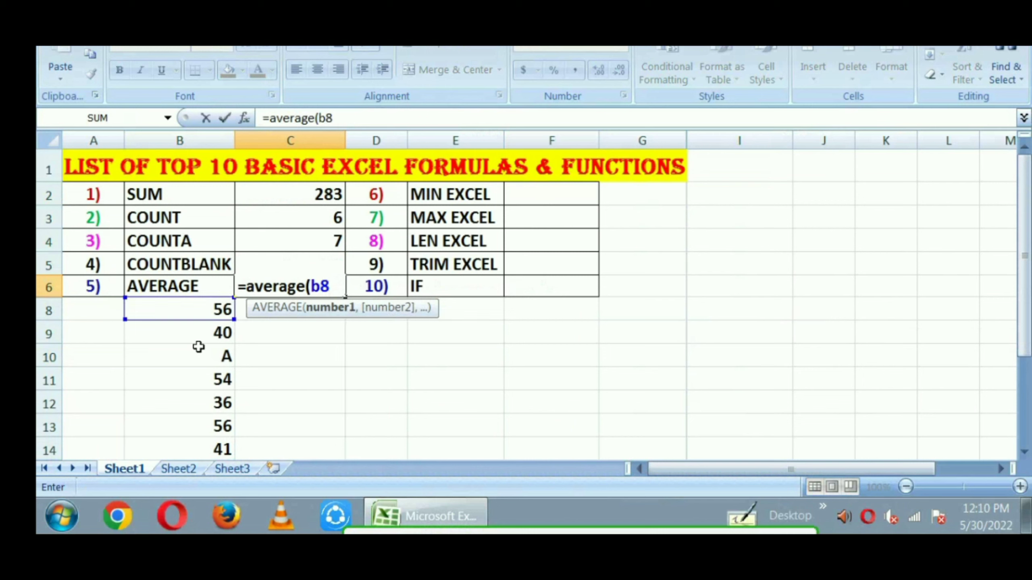
text(:b14))
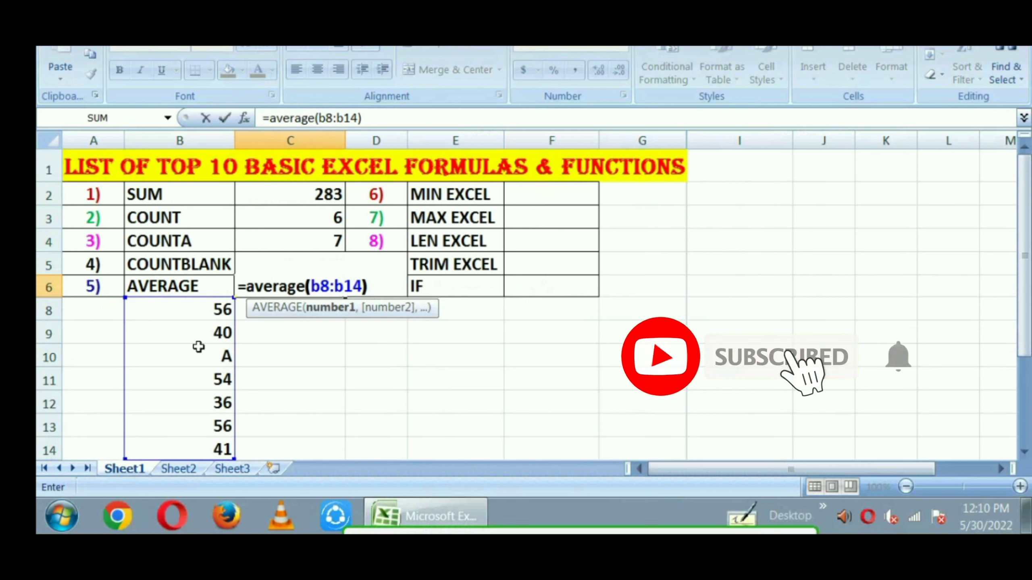
key(Return)
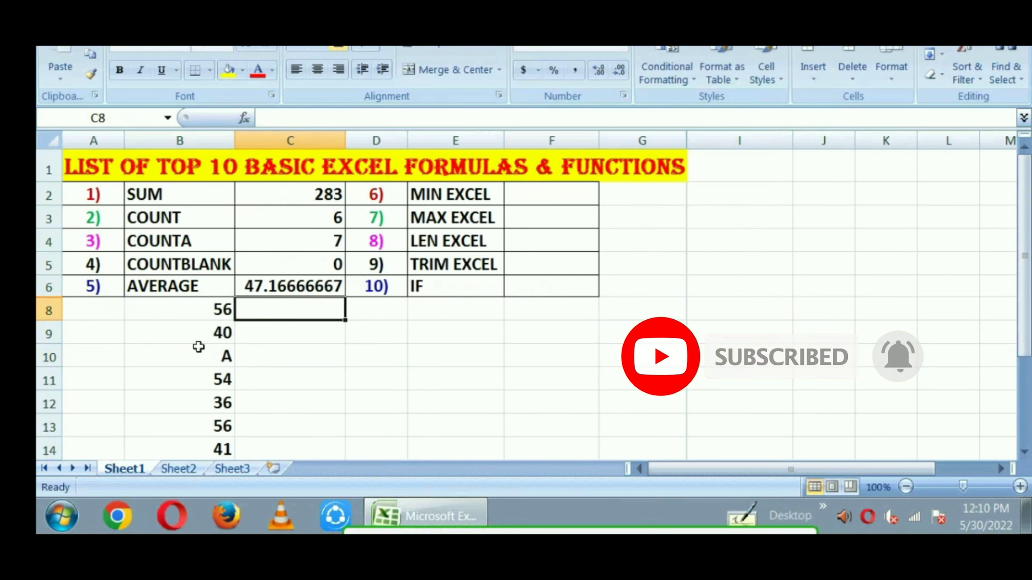
Decrease the decimals of the average in cell C6 until it displays as a whole number
click(272, 290)
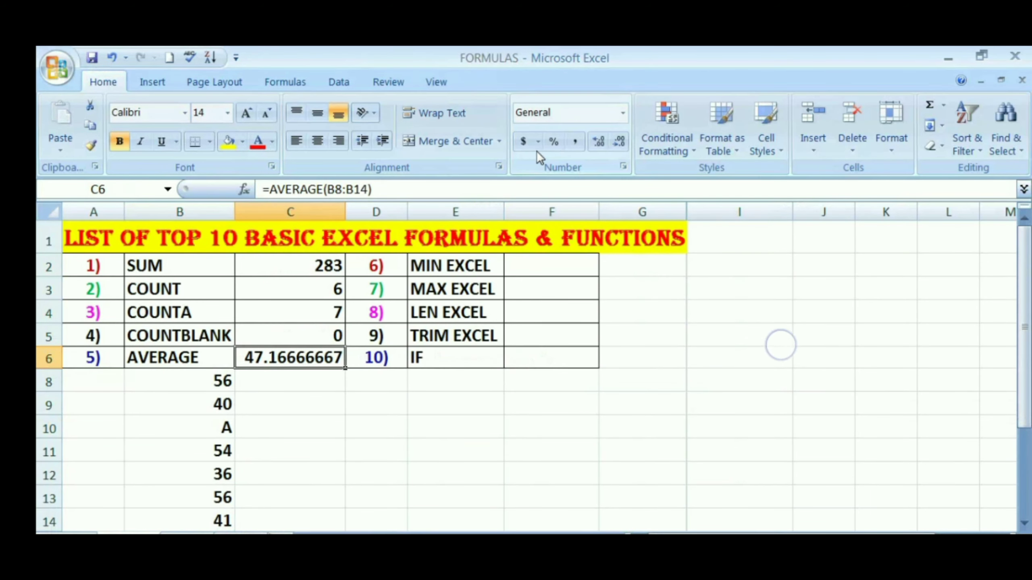
click(623, 145)
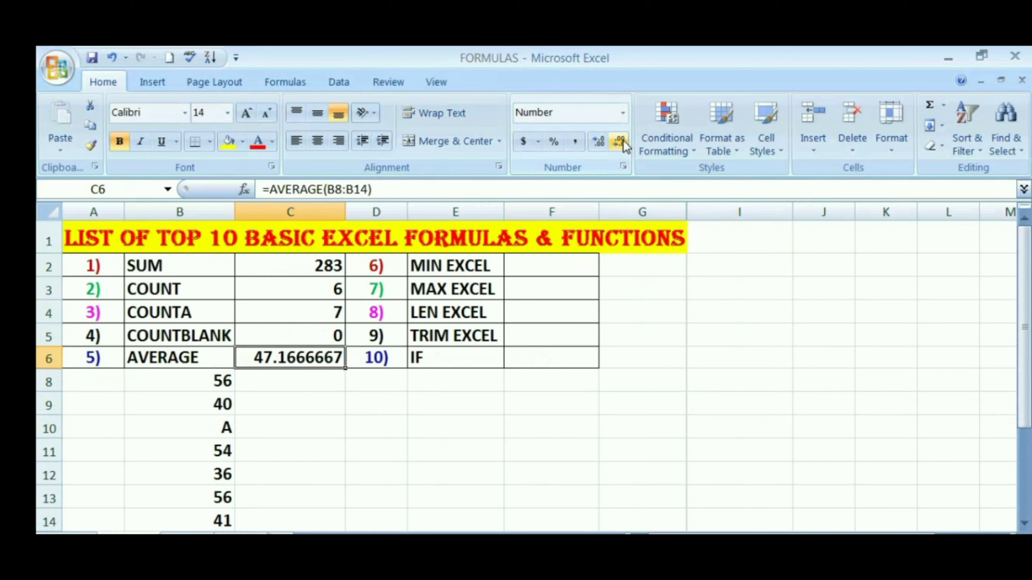
click(623, 145)
click(623, 144)
click(623, 144)
click(622, 145)
click(623, 144)
click(622, 144)
click(623, 144)
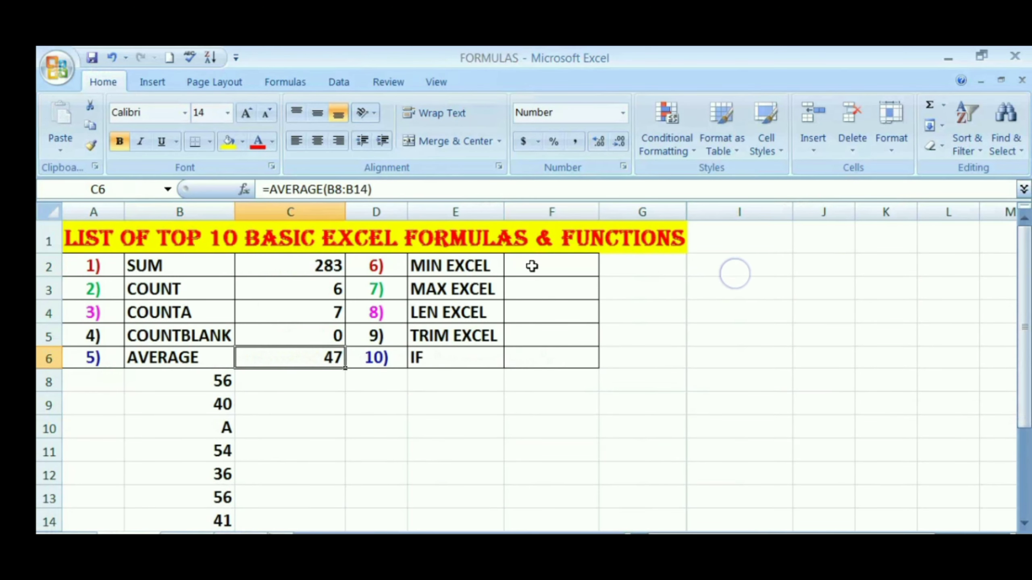
Enter the formula =min(b8:b14) in cell F2 beside the MIN EXCEL label
click(532, 266)
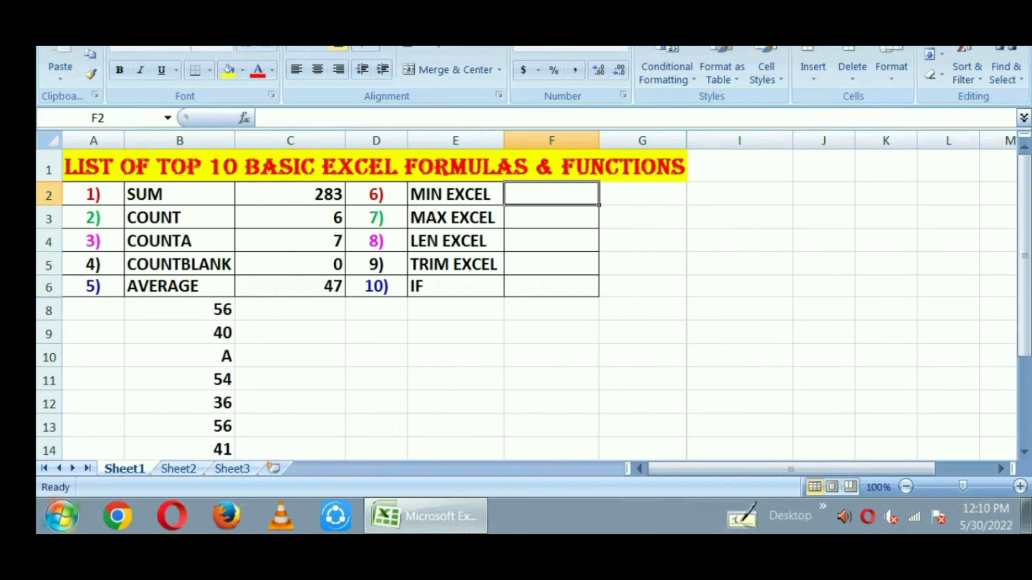
text(=)
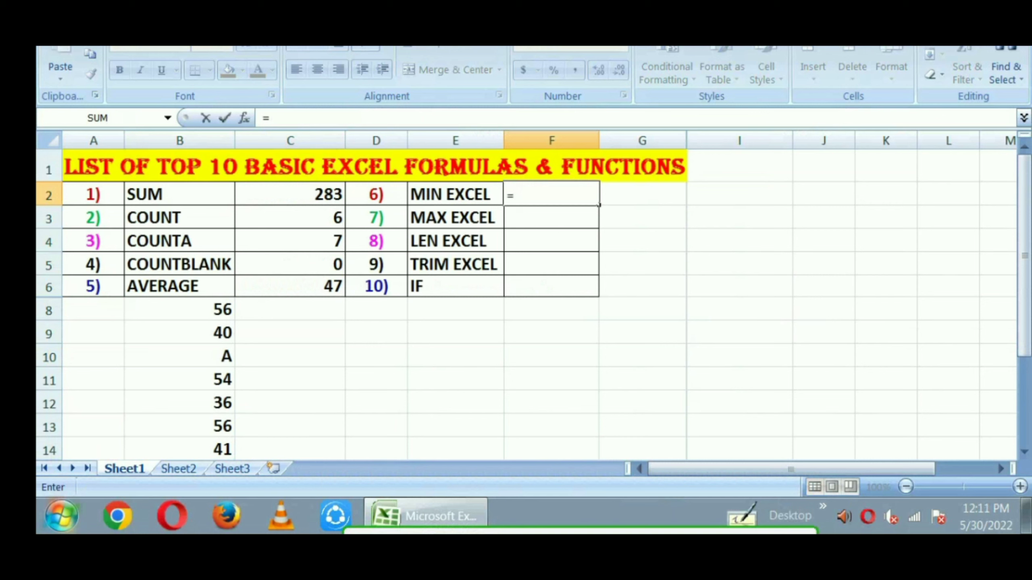
text(mi)
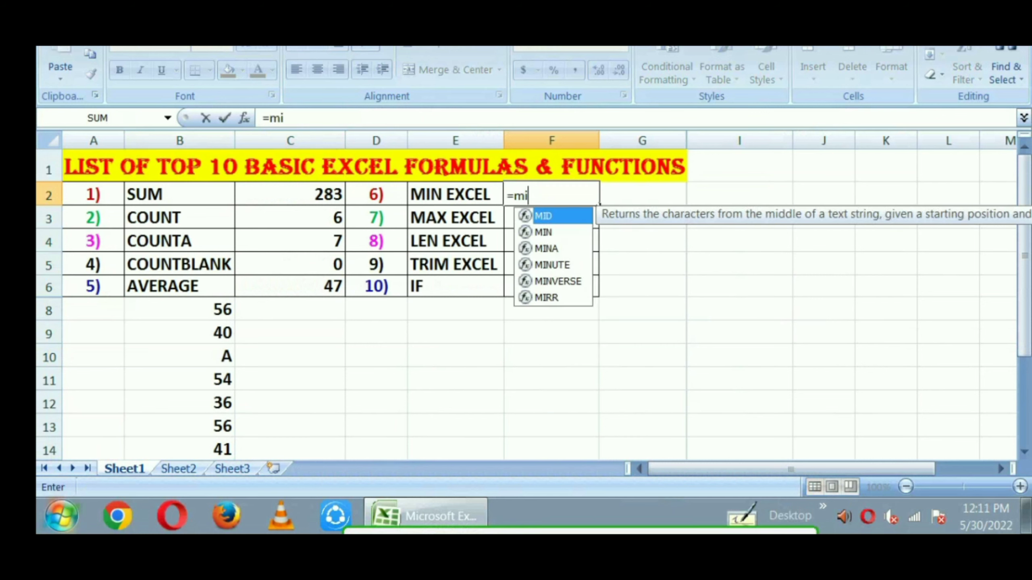
text(n()
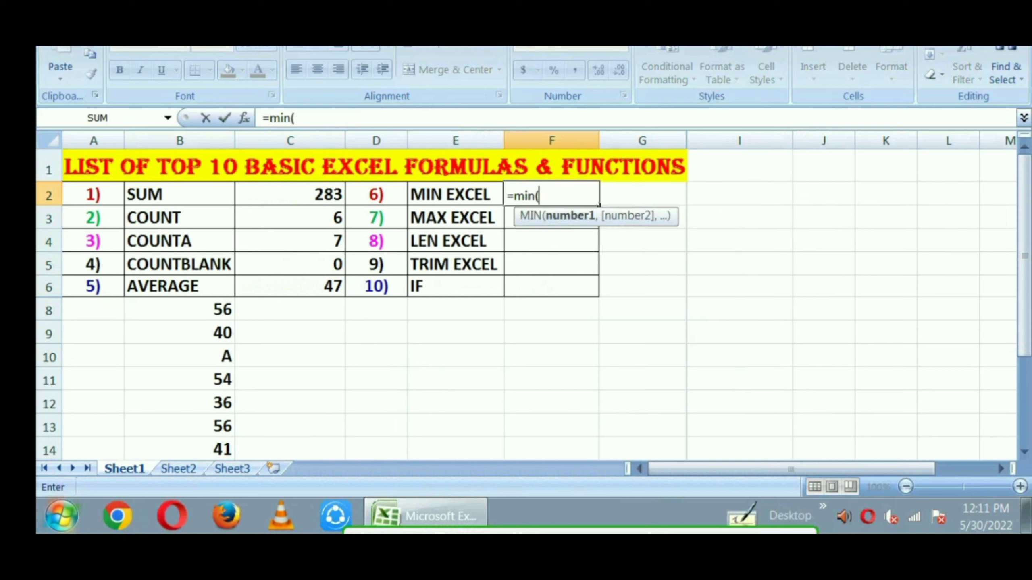
text(b)
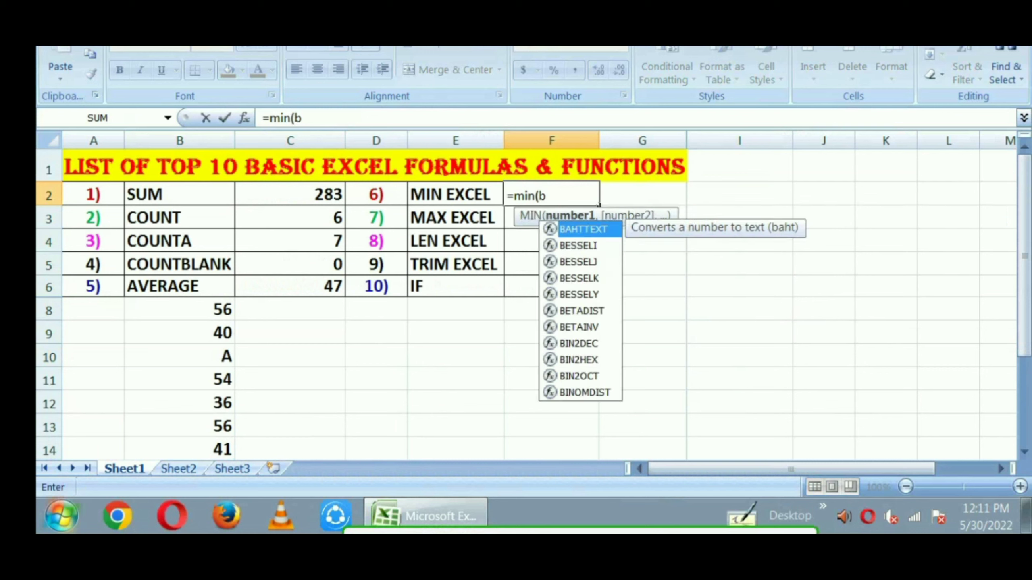
text(8:)
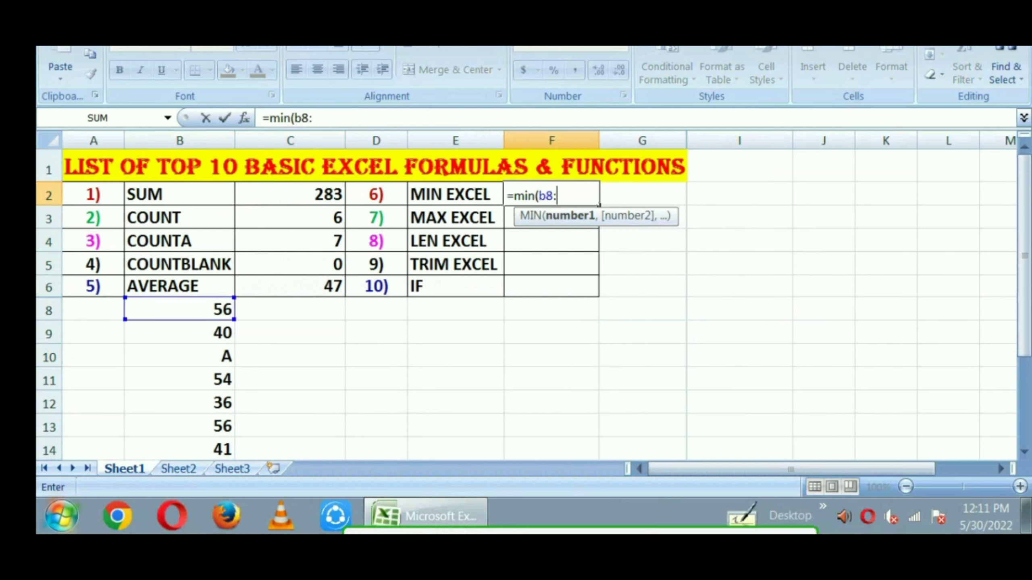
text(b14)
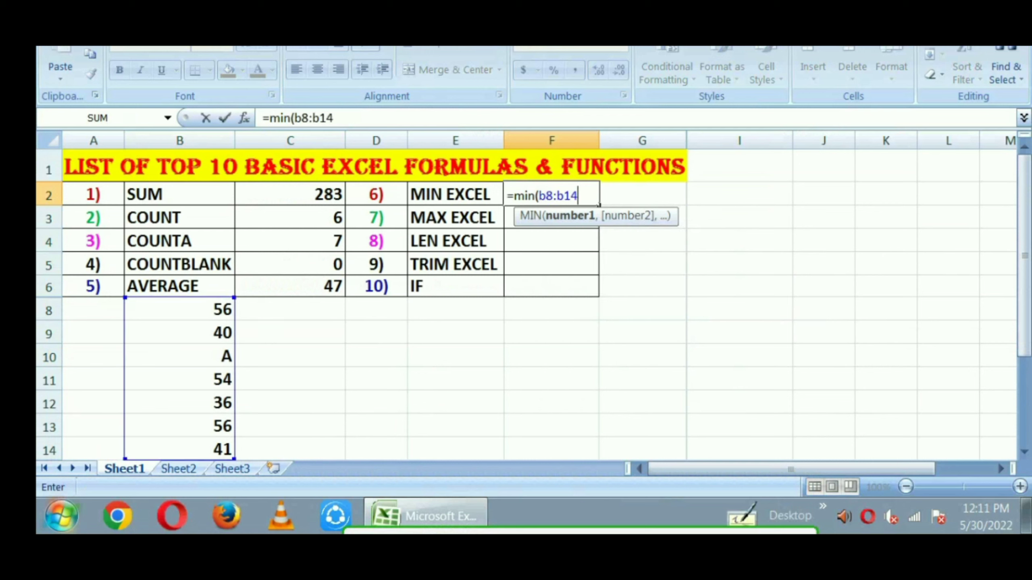
text())
key(Return)
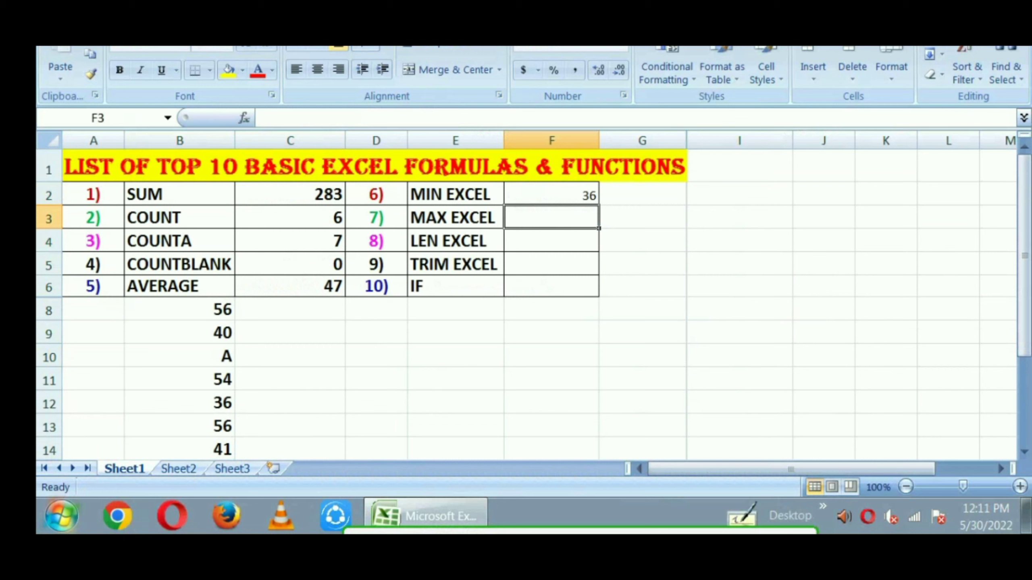
Enter the formula =max(b8:b14) in cell F3 beside the MAX EXCEL label
text(=)
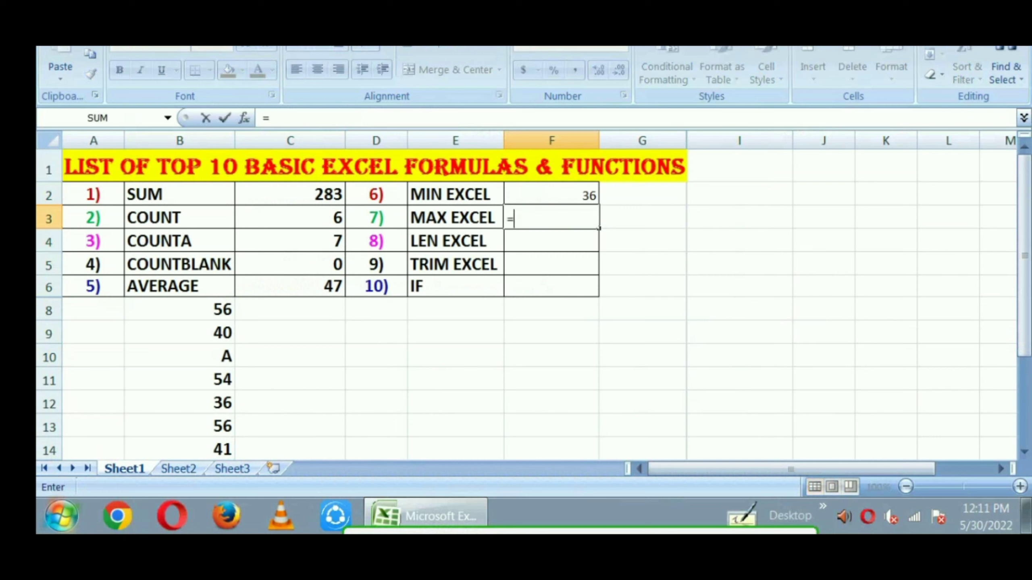
text(mav)
key(BackSpace)
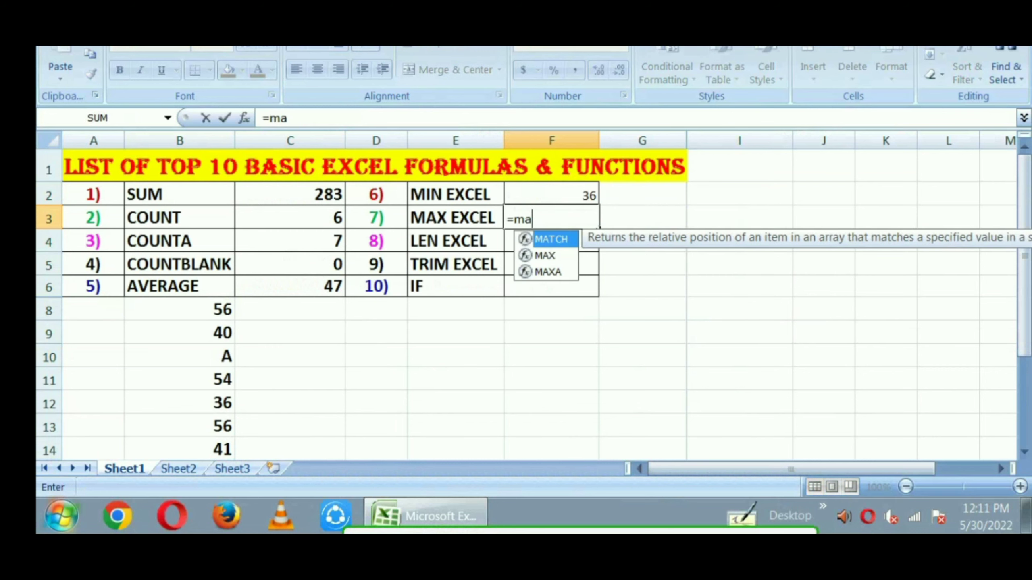
text(x)
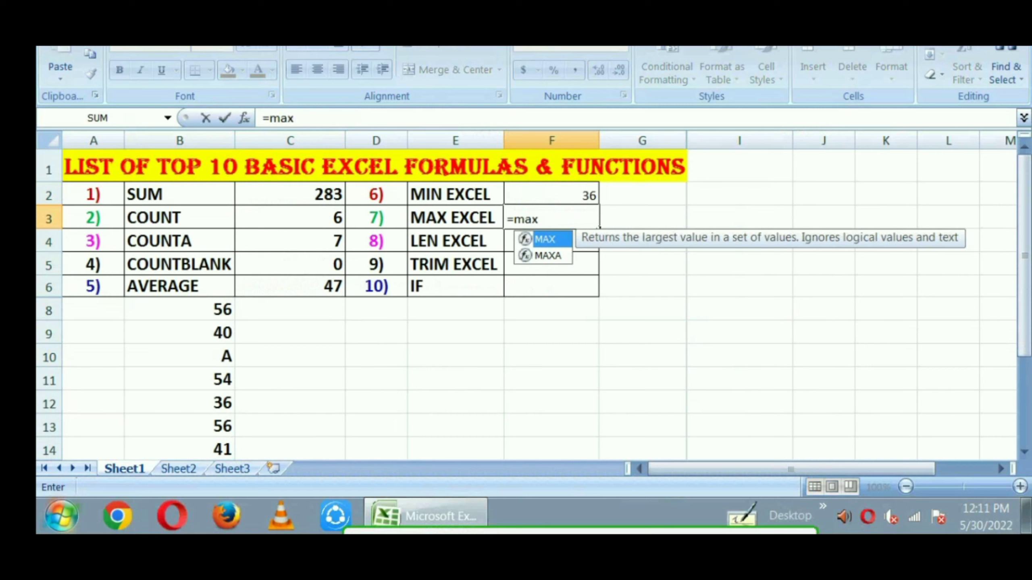
text(()
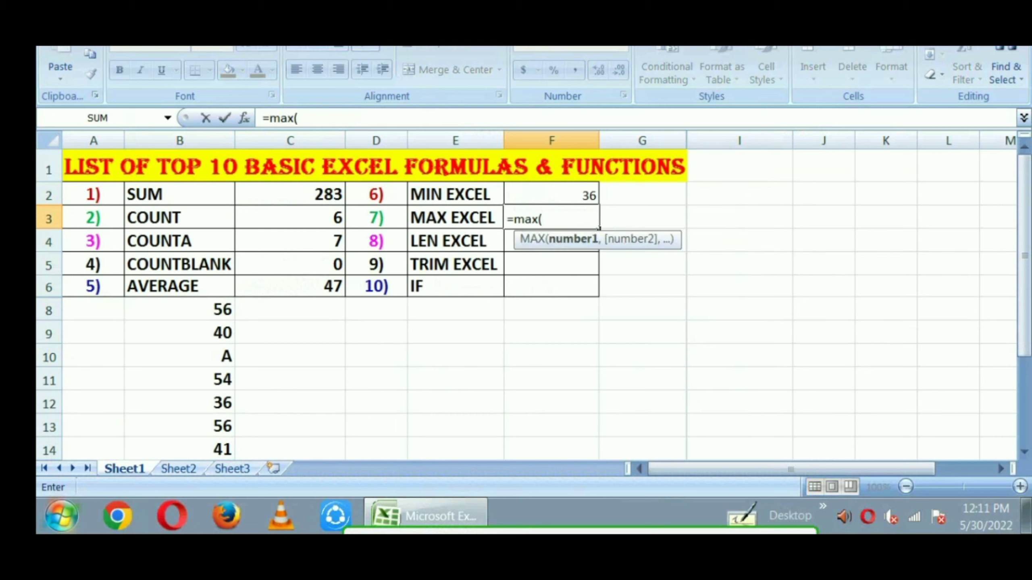
text(b8)
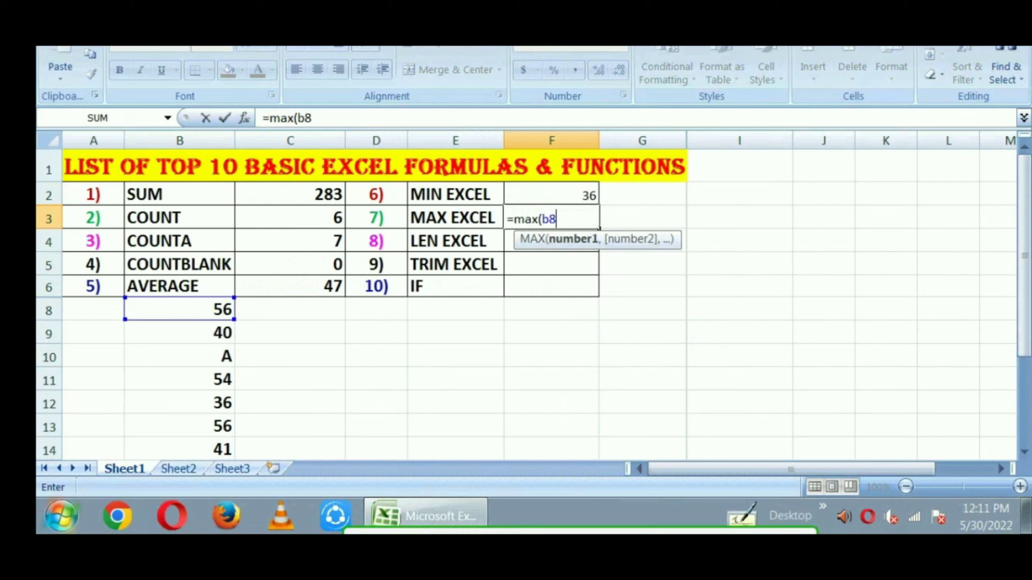
text(:b)
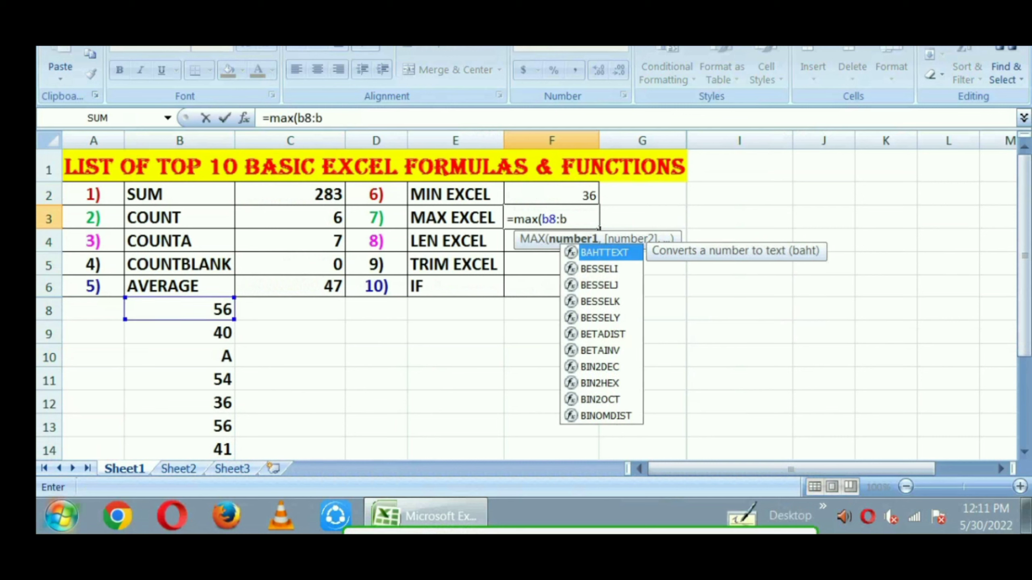
text(14))
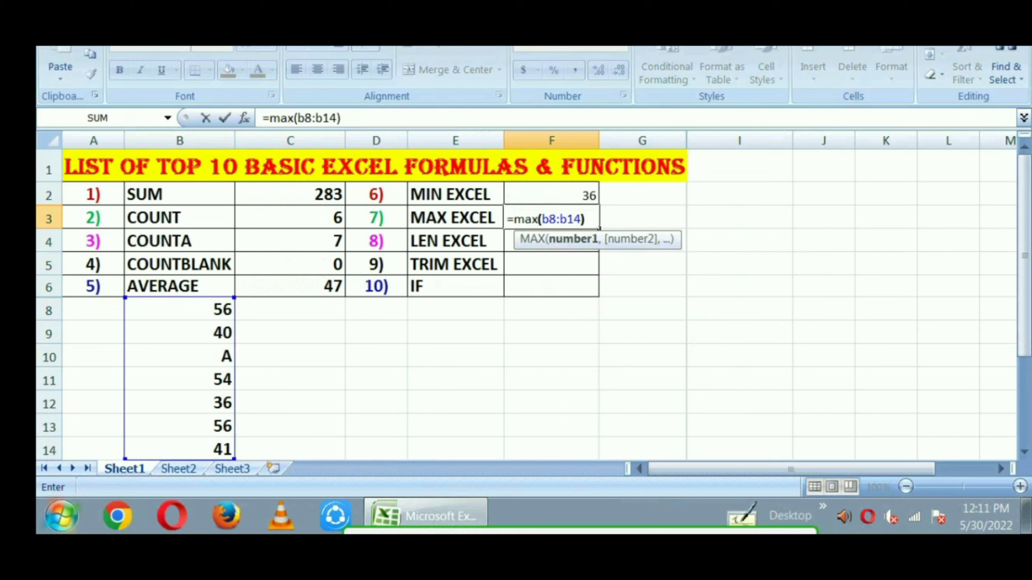
key(Return)
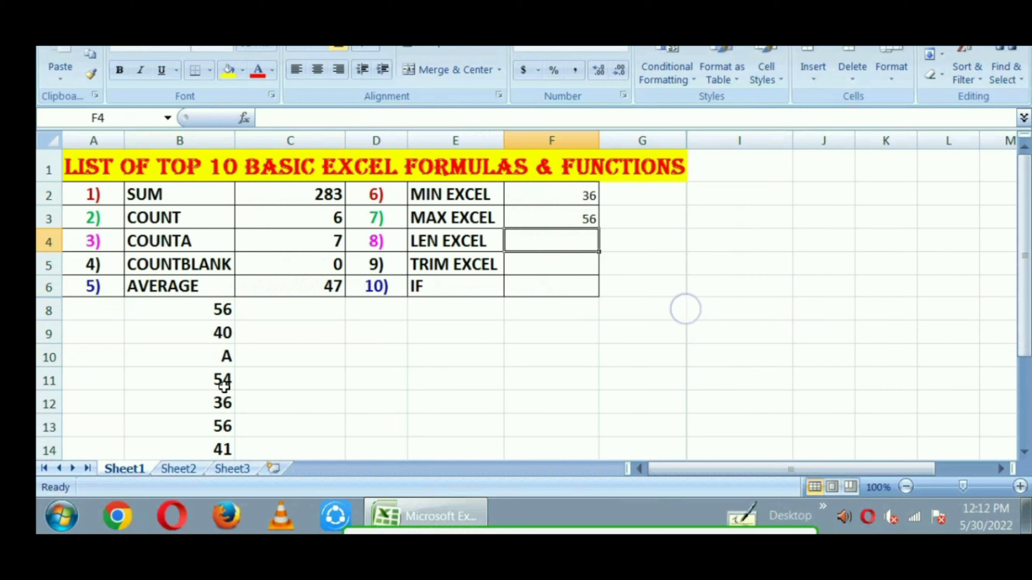
Change the list values to 80 in cell B11 and 20 in cell B12
click(224, 386)
text(80)
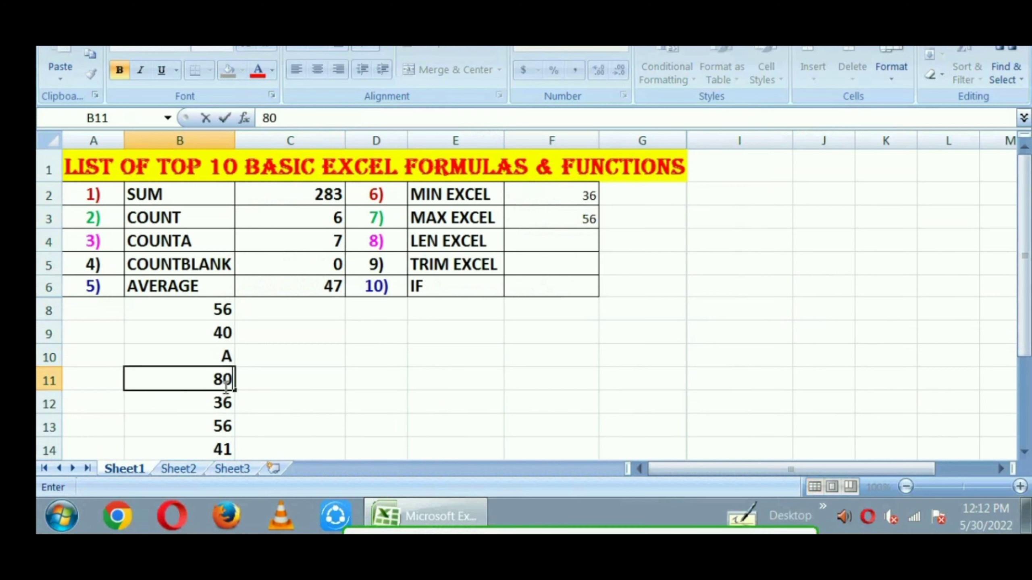
key(Return)
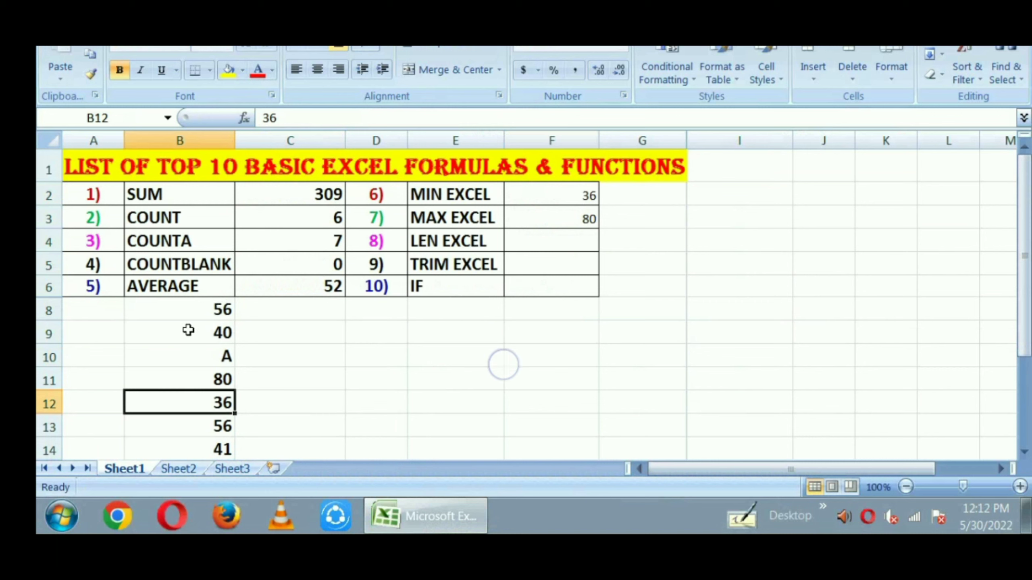
click(189, 330)
click(176, 403)
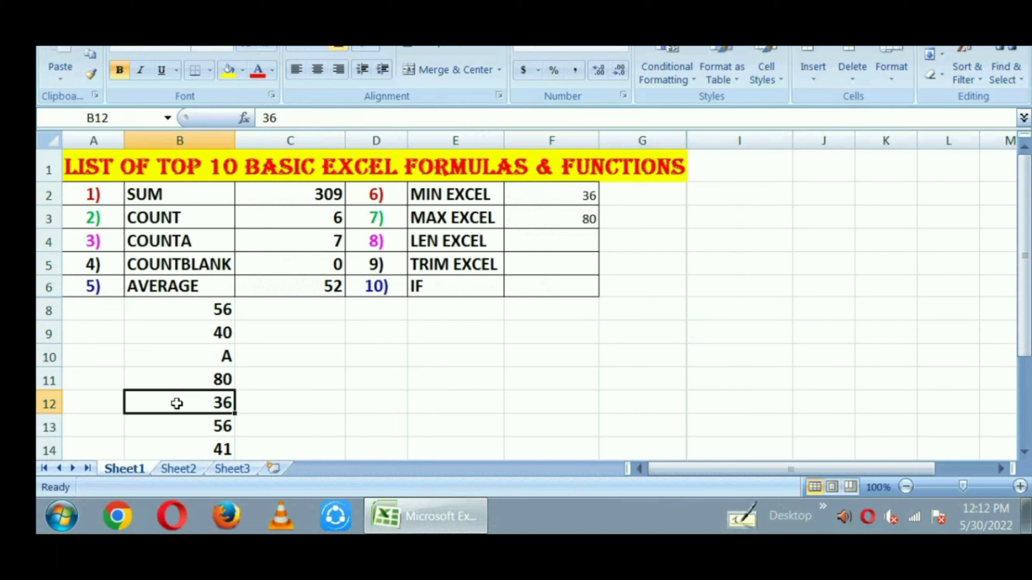
text(20)
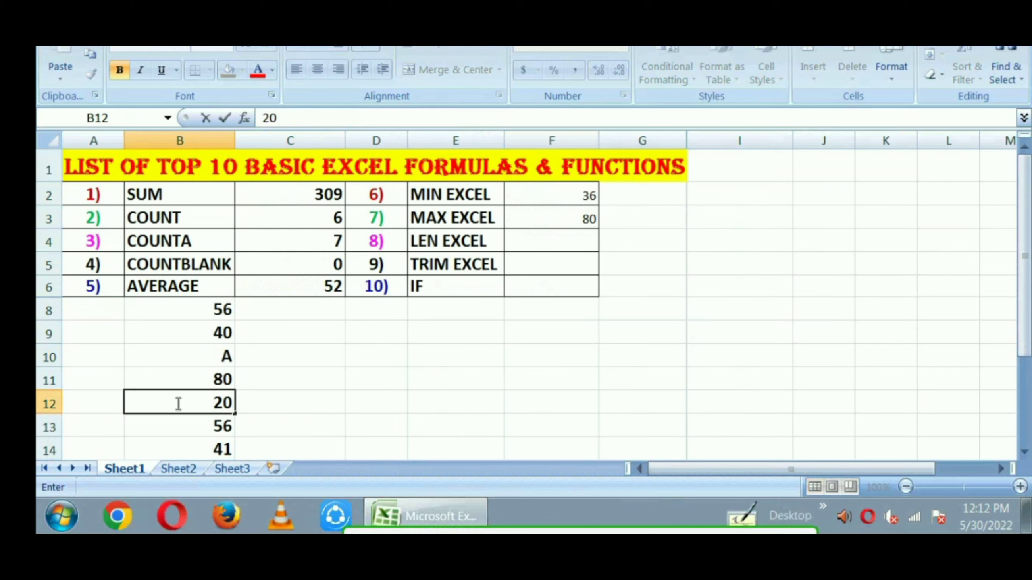
key(Tab)
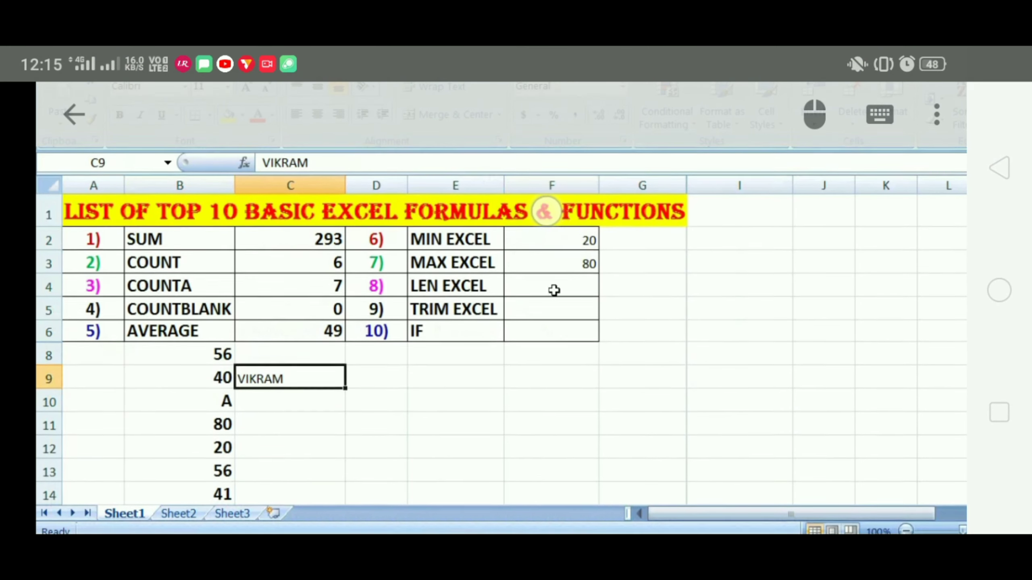
Enter a LEN formula referencing the name in C9 in cell F4 beside the LEN EXCEL label
click(552, 290)
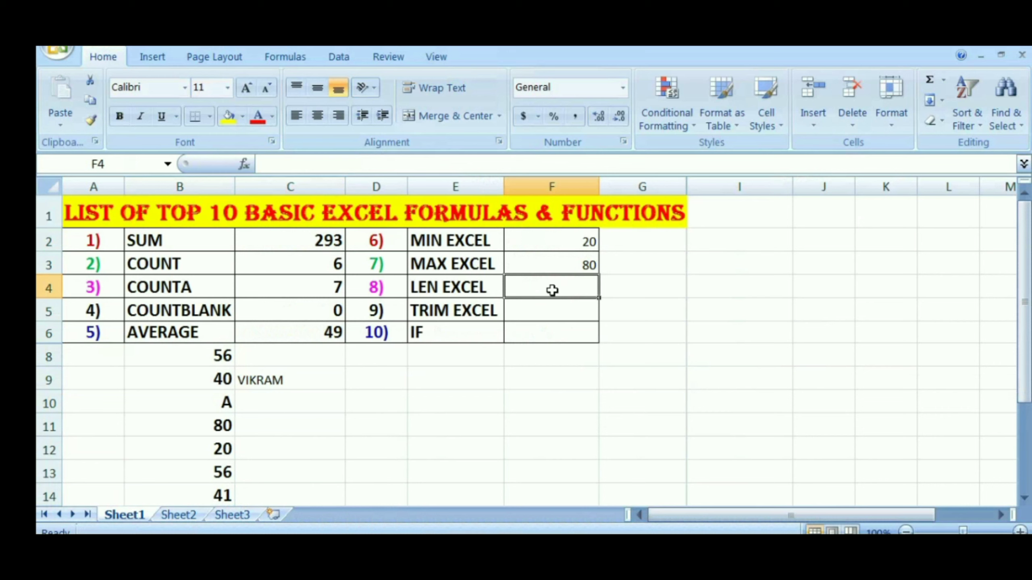
text(=L)
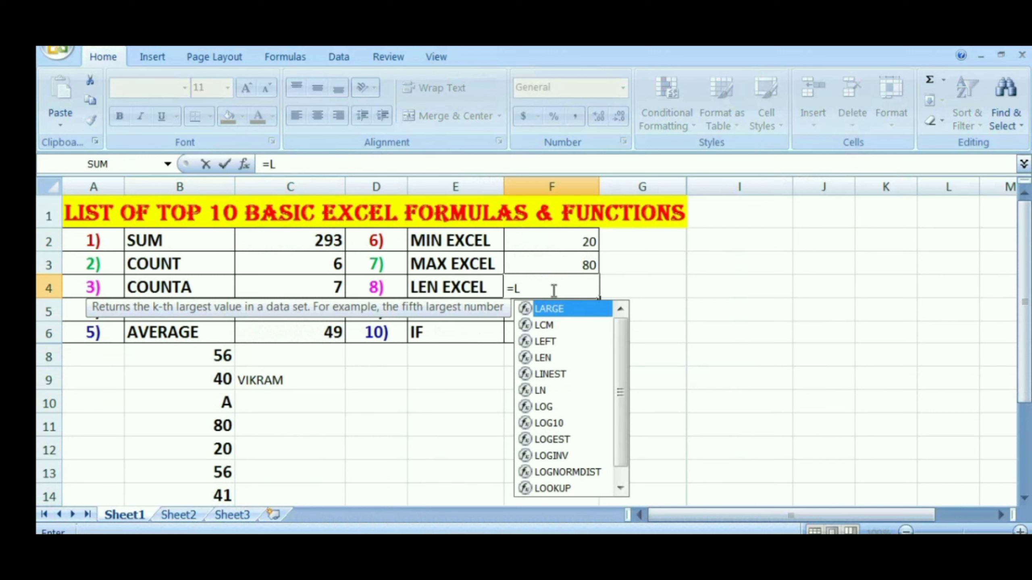
text(EN)
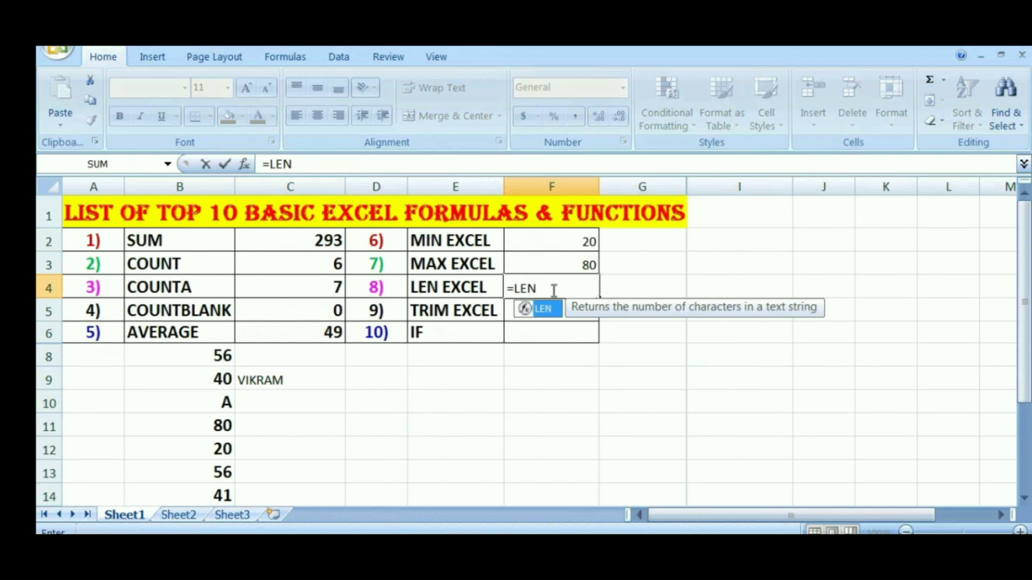
text(()
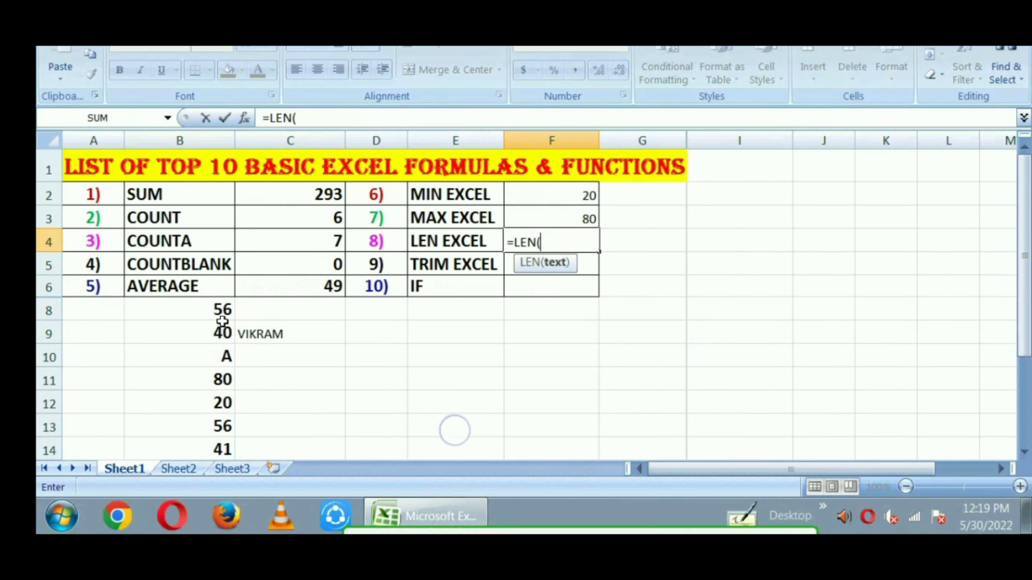
click(257, 332)
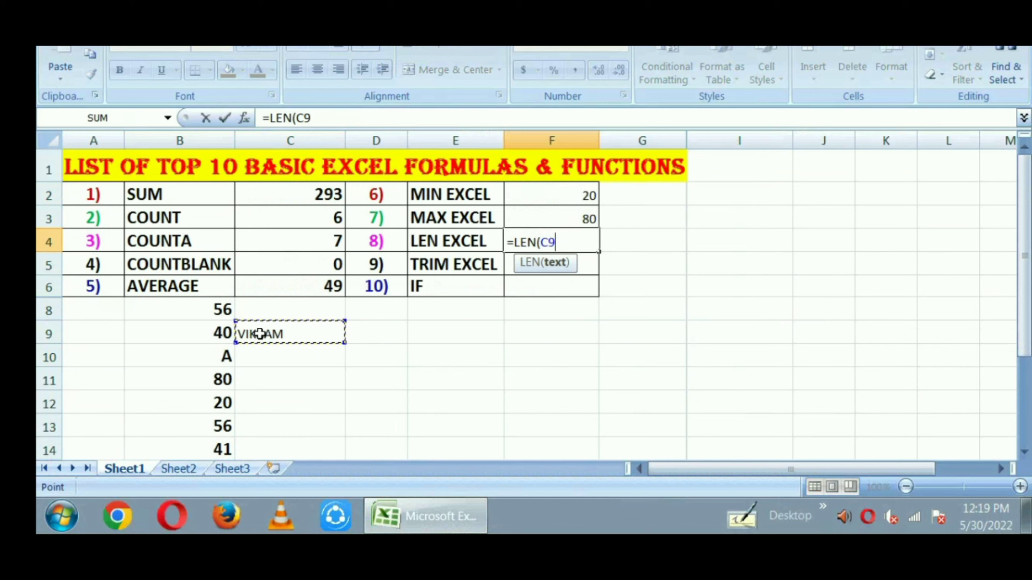
key(Return)
click(577, 242)
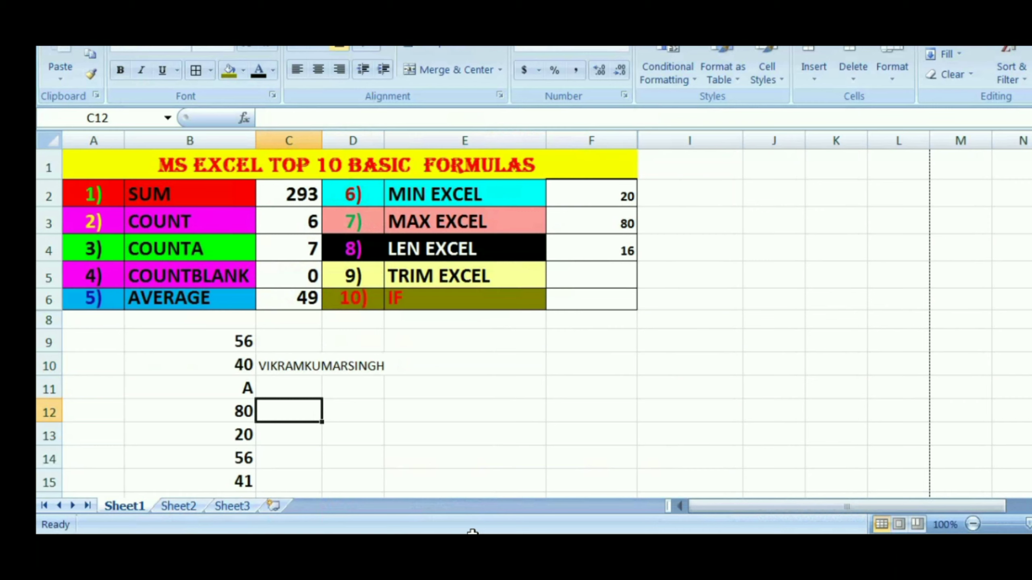
Enter a three-word full name in cell C12 with extra spaces between the words
text(s)
key(BackSpace)
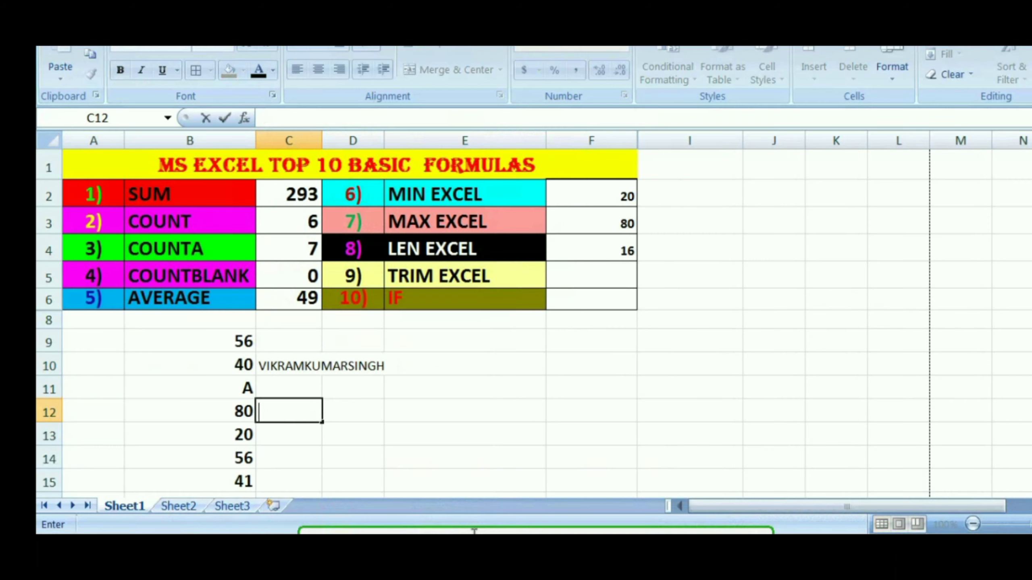
text(anil kum)
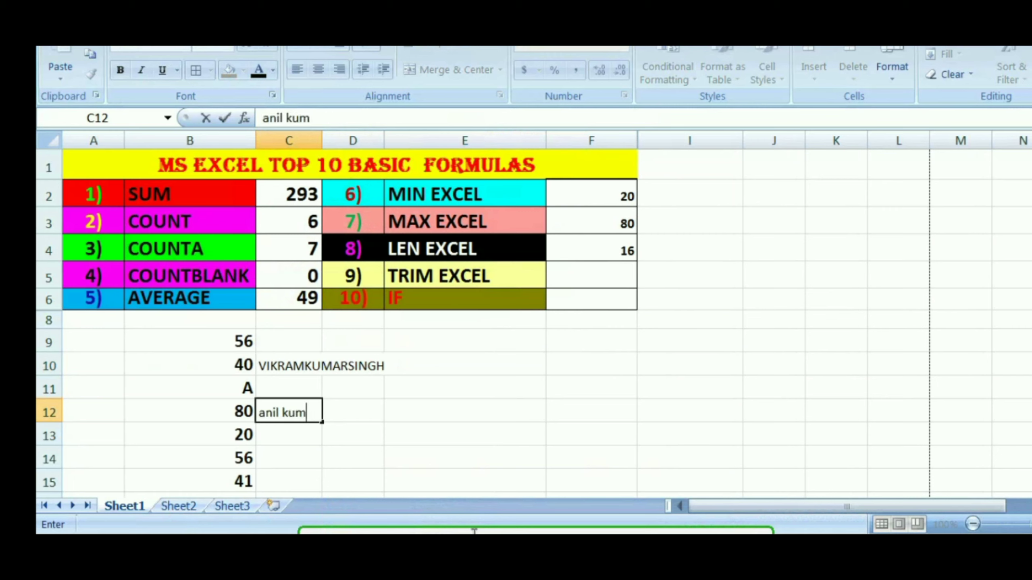
text(ar sin)
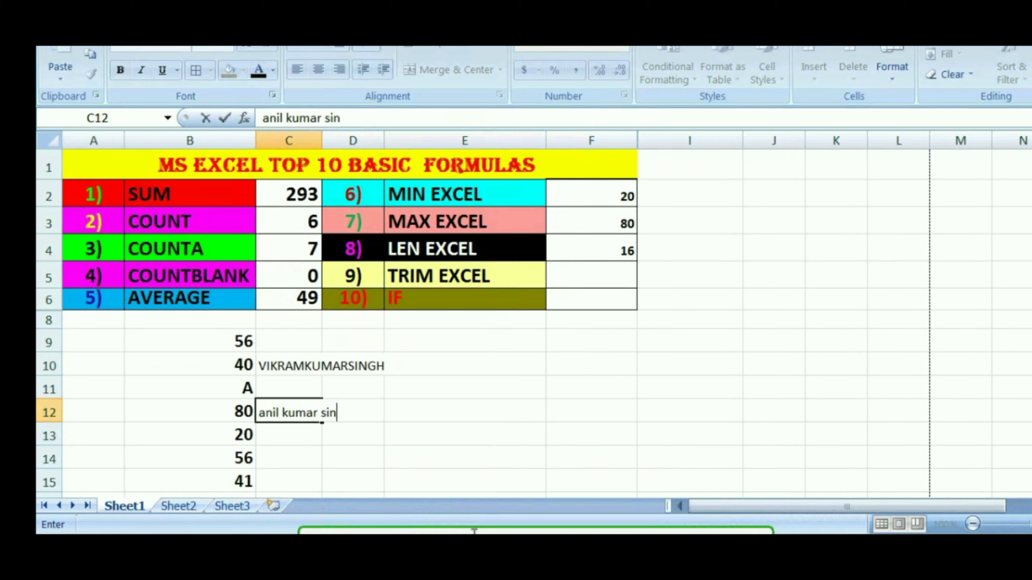
text(gh)
click(279, 413)
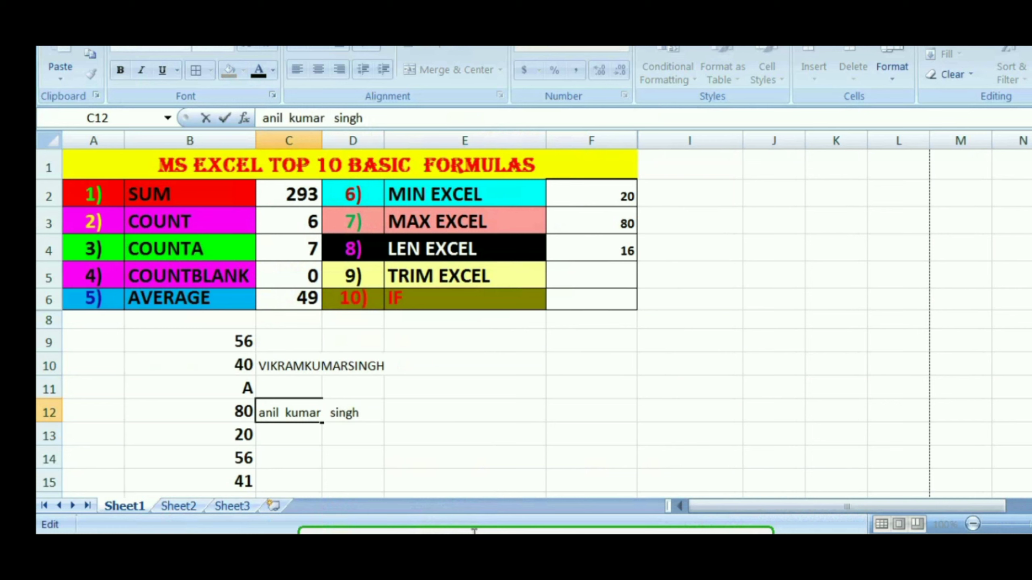
click(352, 457)
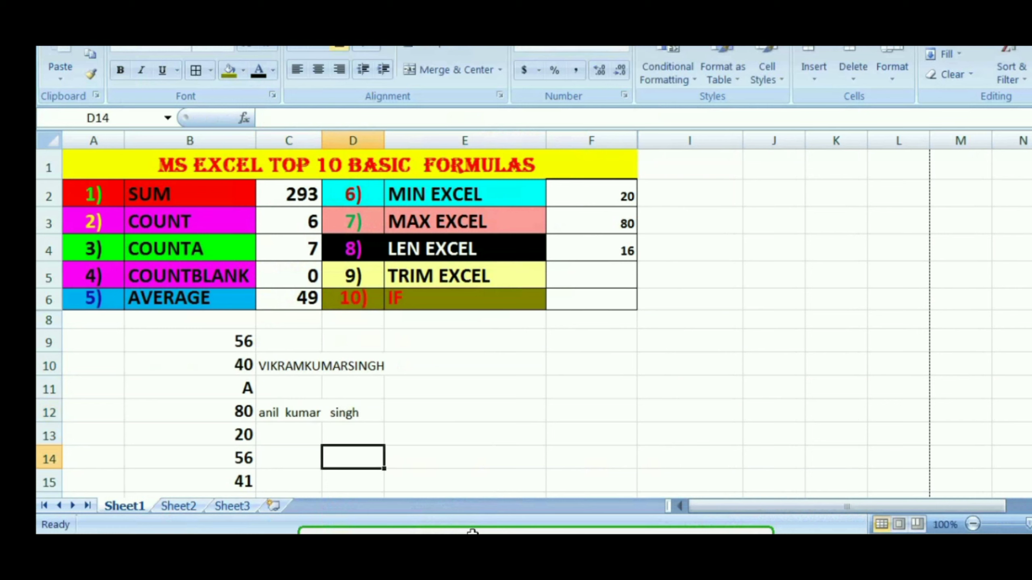
key(Left)
key(Up)
key(Up)
key(shift+Right)
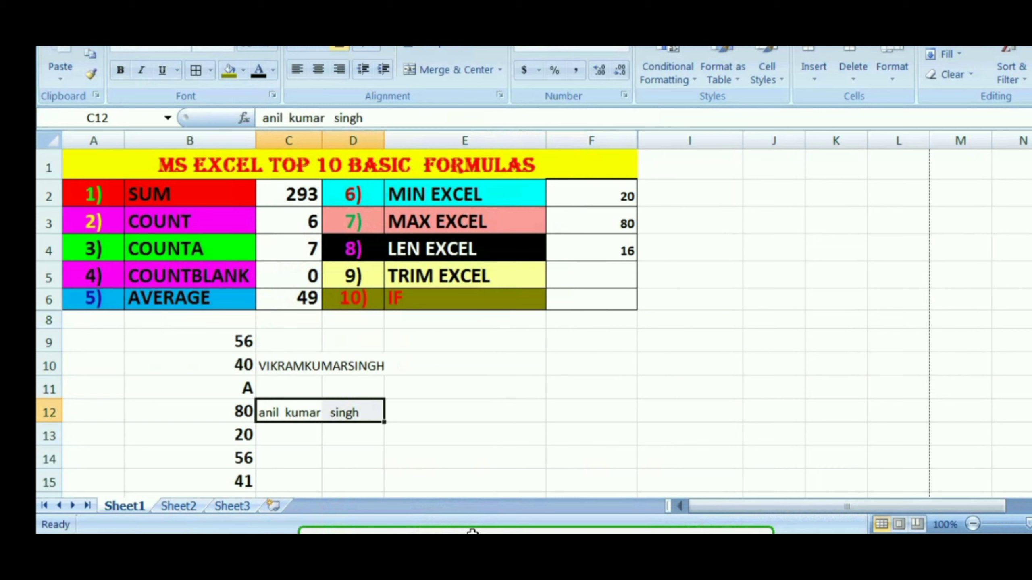
Enter the formula =trim(C12) in cell F5 beside the TRIM EXCEL label
click(591, 275)
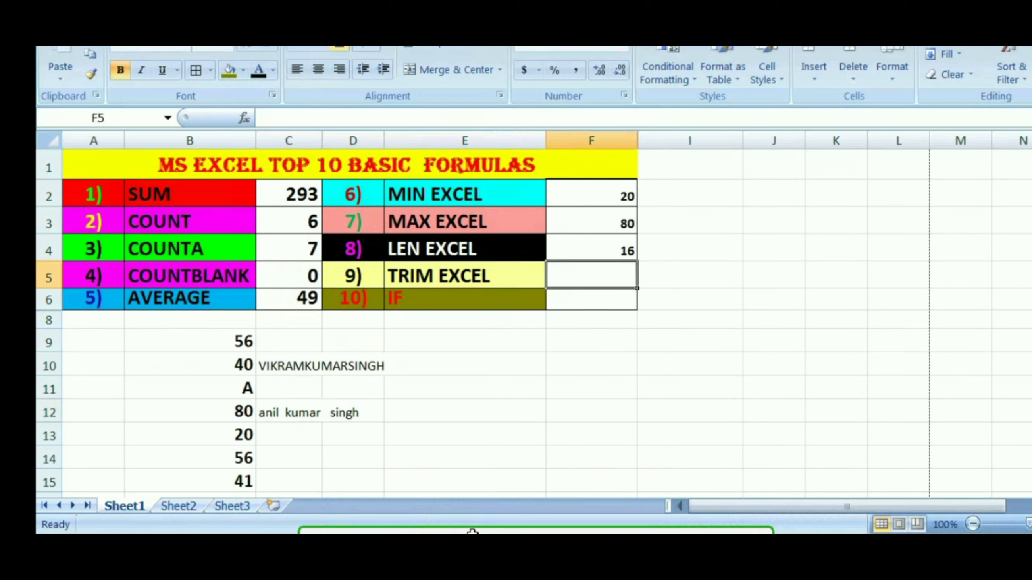
text(=)
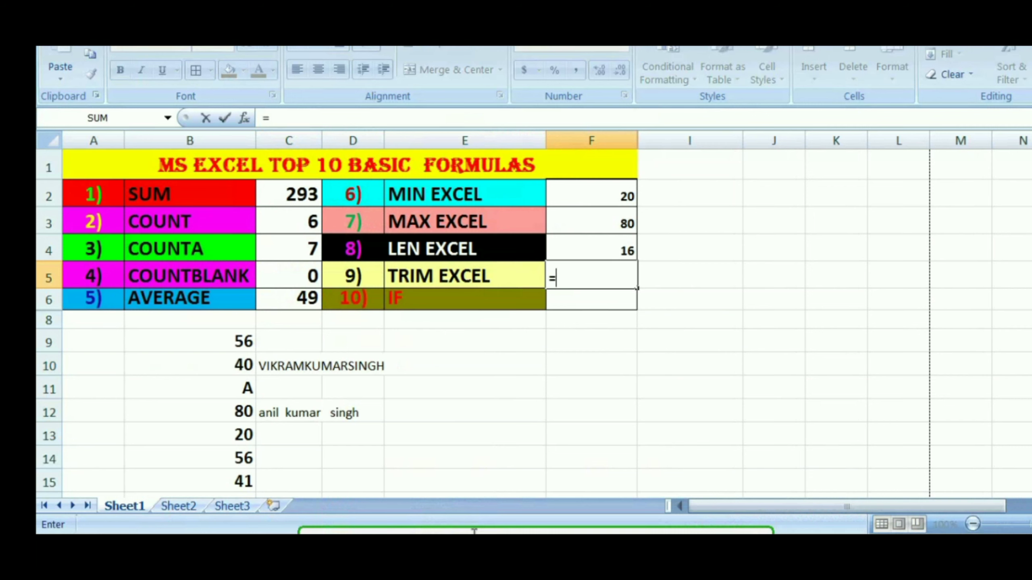
text(trim)
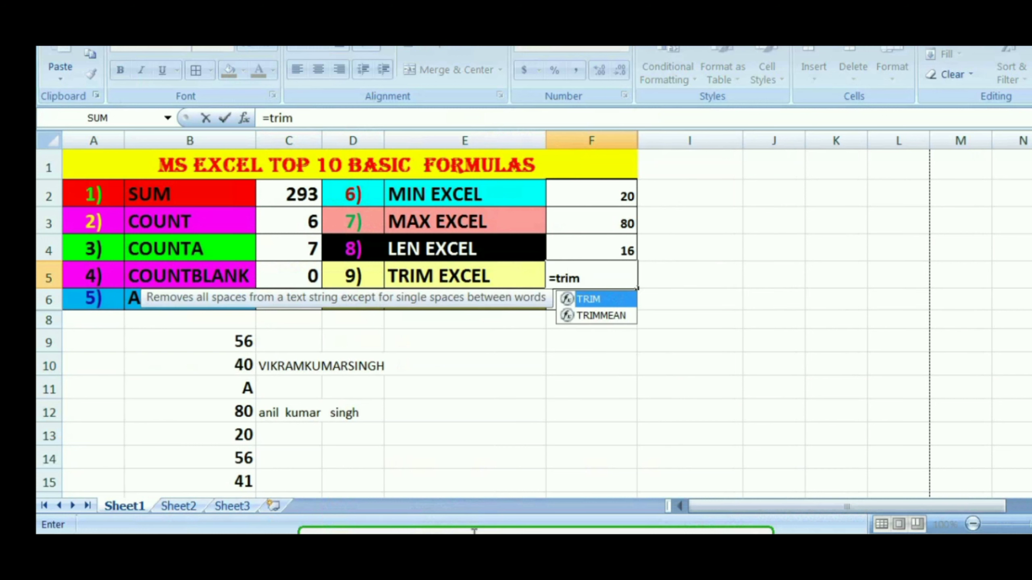
text(()
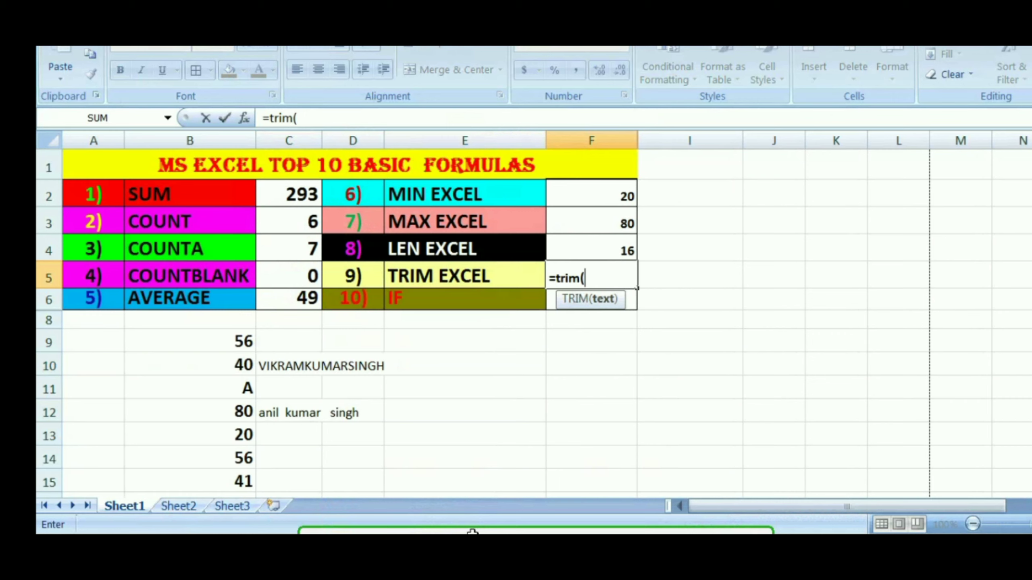
click(289, 412)
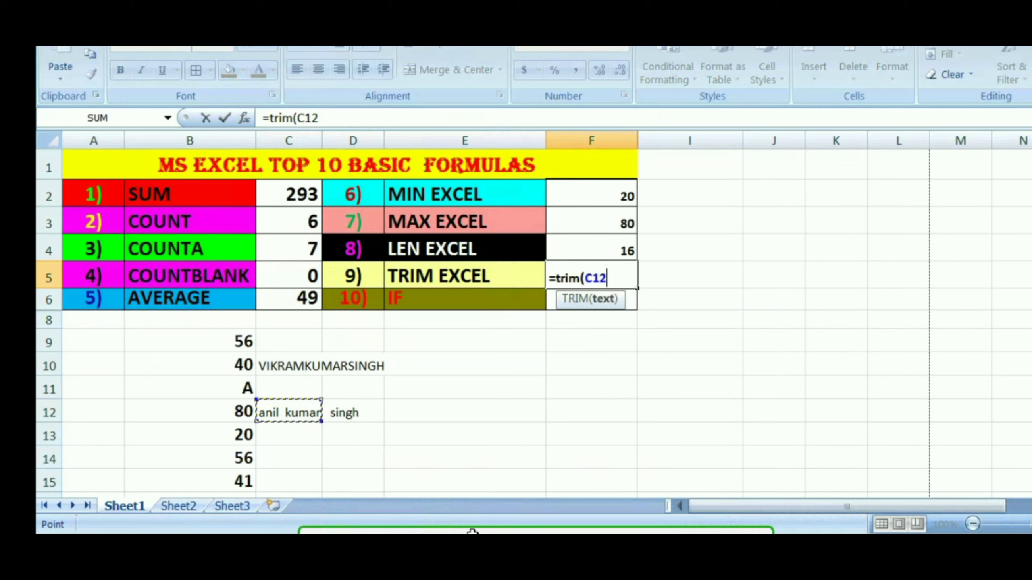
text())
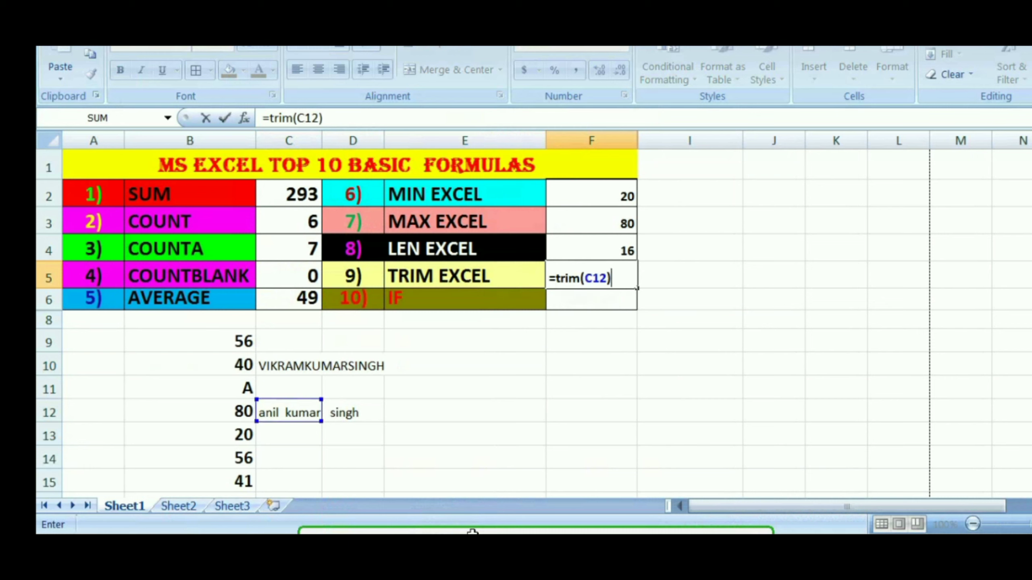
key(Return)
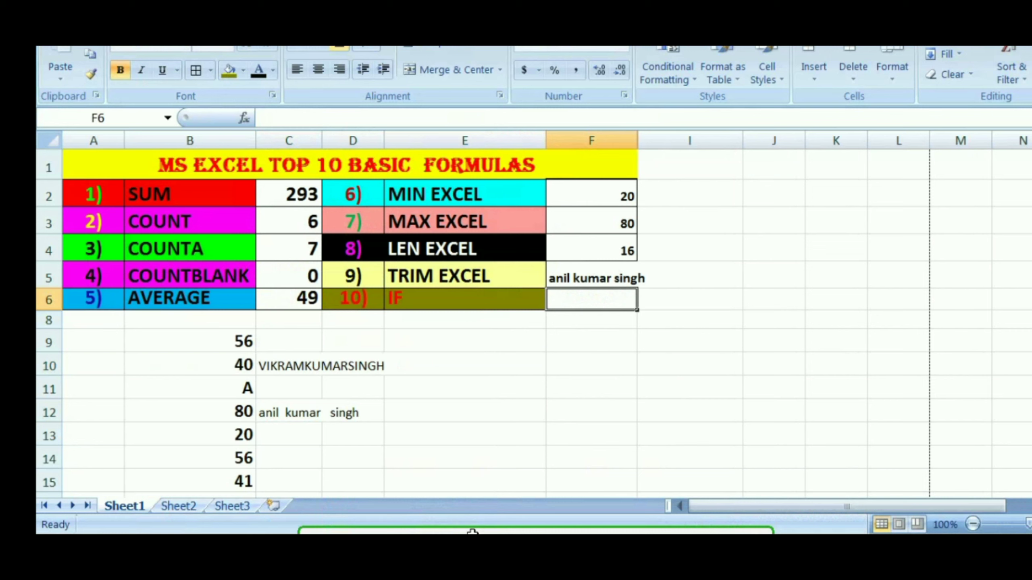
Enter the formula =if(d13>=33,"p","f") in cell F6 beside the IF label
key(Down)
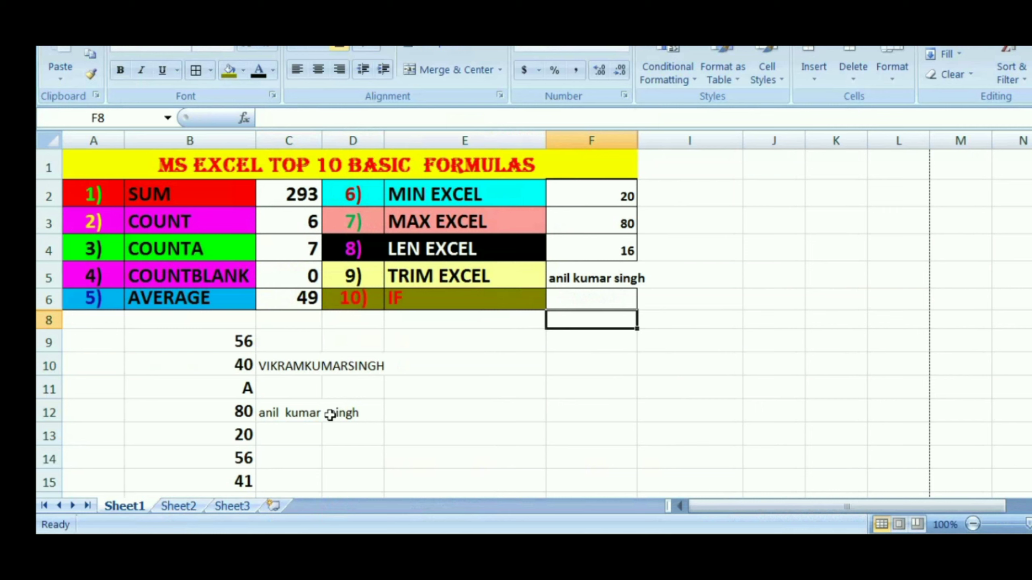
key(Up)
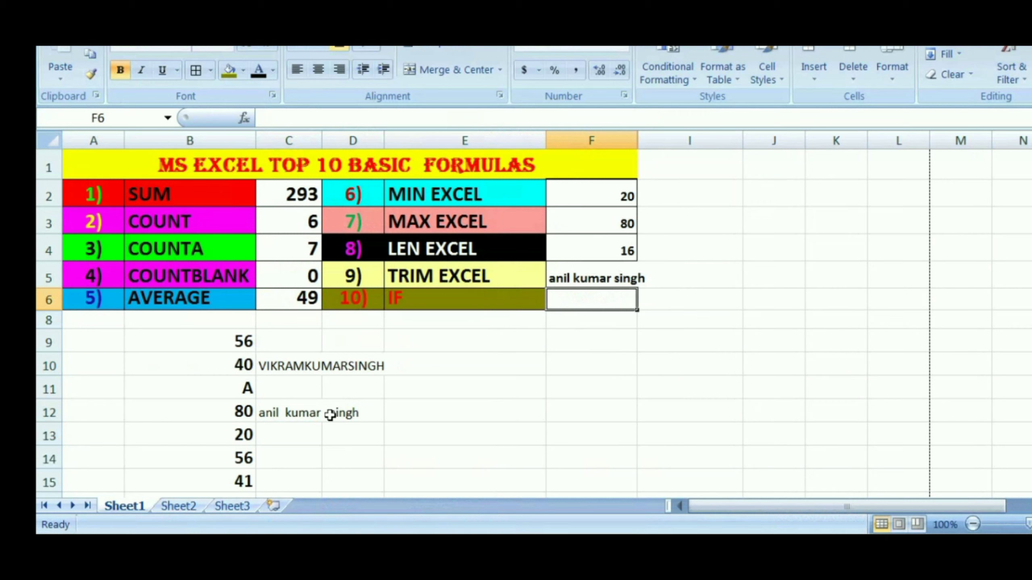
text(=)
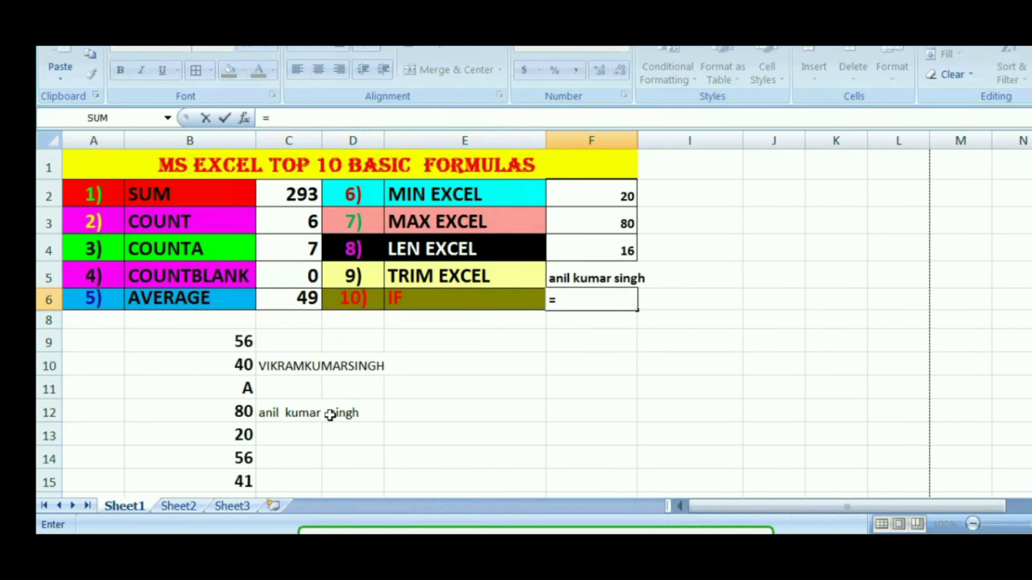
text(i)
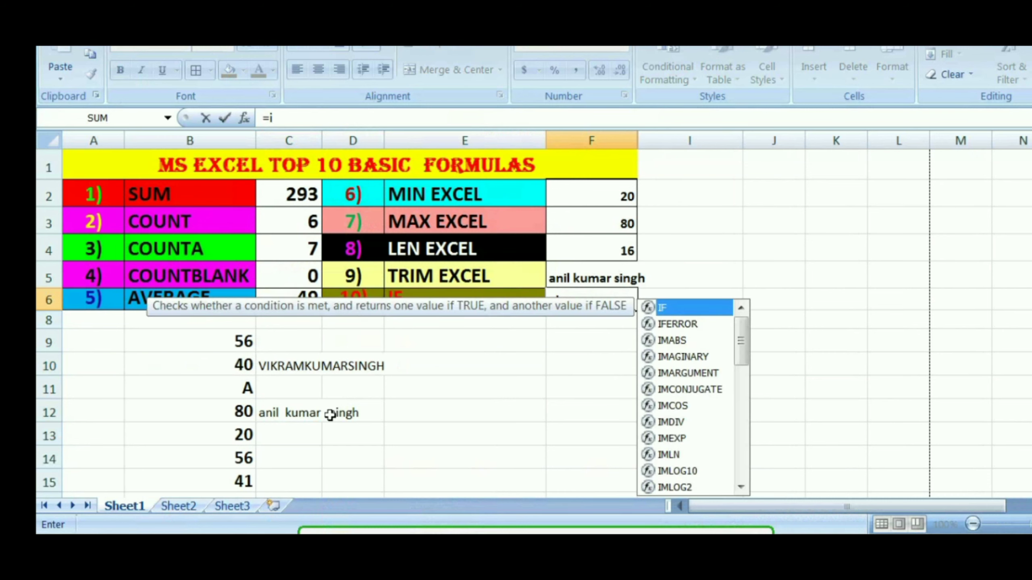
text(f()
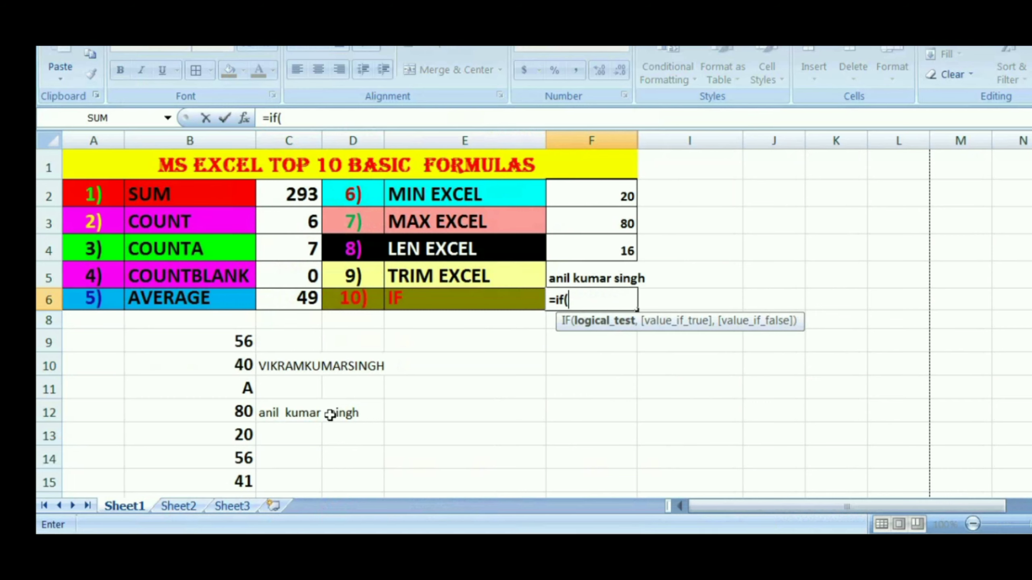
text(d13)
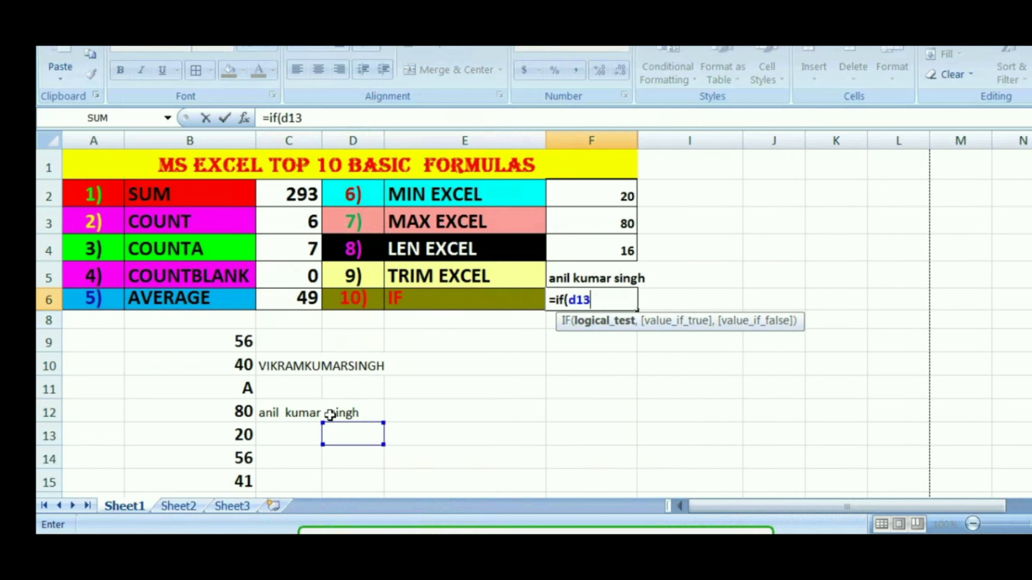
text(>=33,)
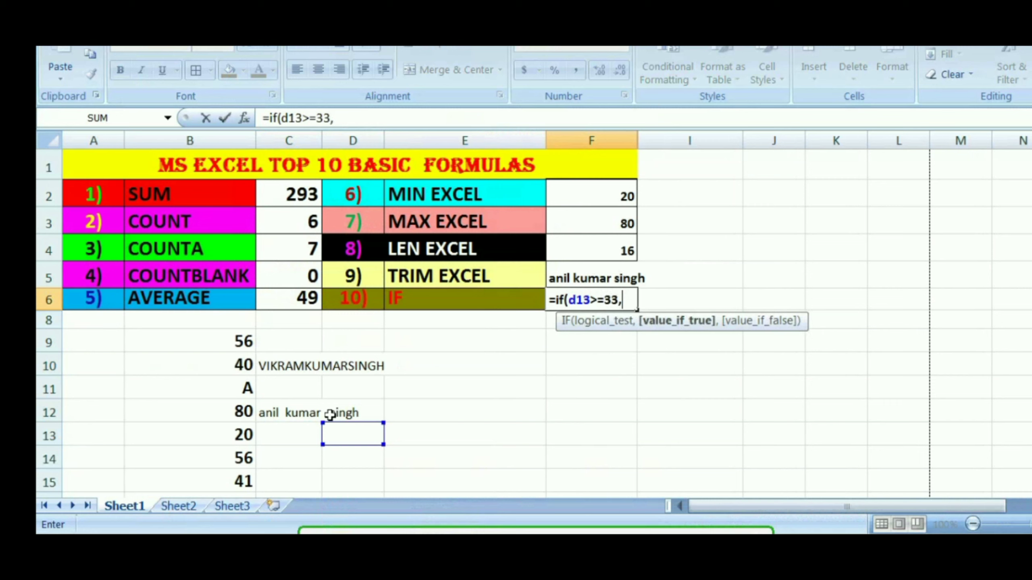
text("p",)
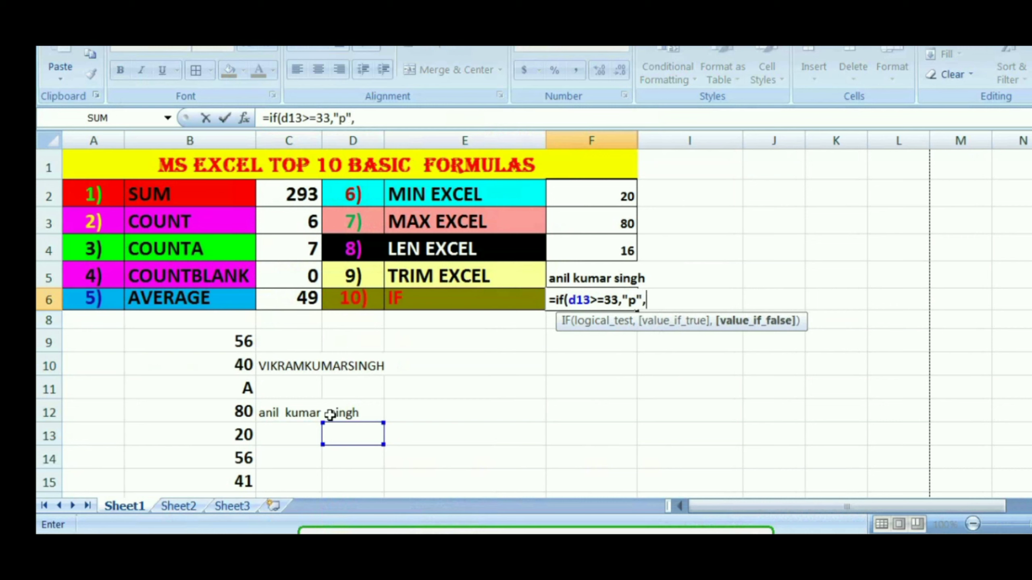
text("f")
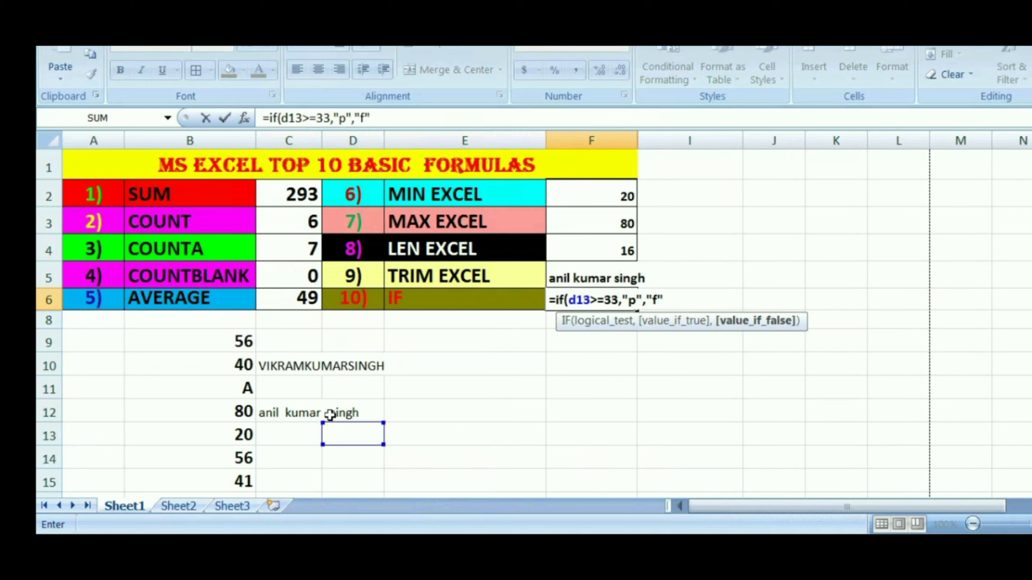
text())
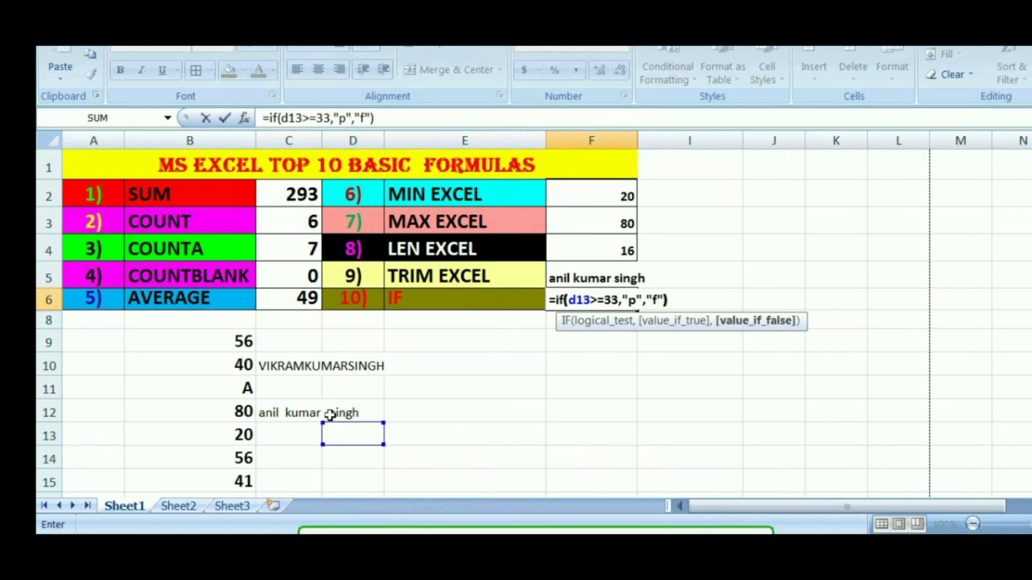
key(Return)
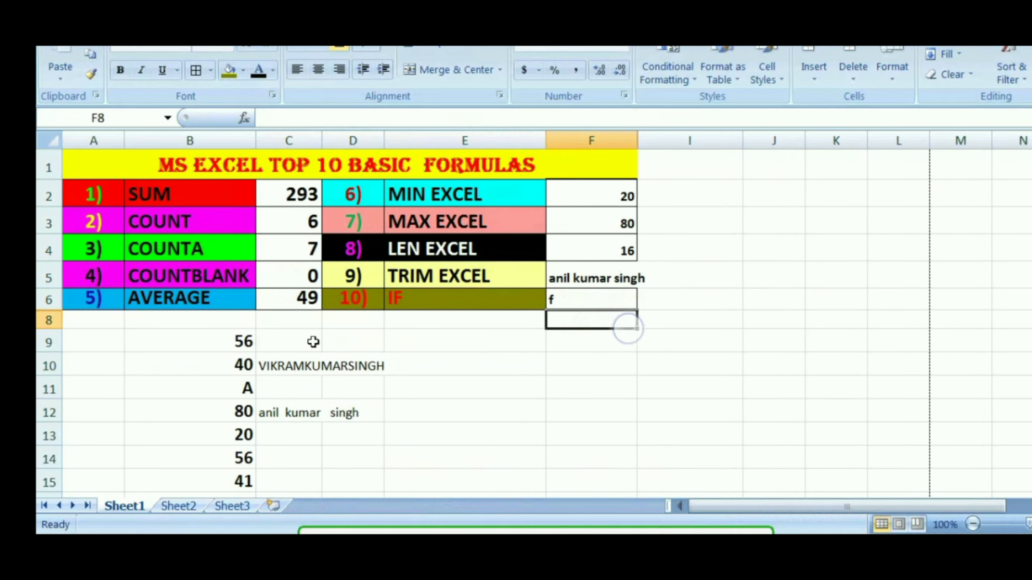
Test the IF formula by entering 45 in cell D13 and replacing it with 20
click(350, 430)
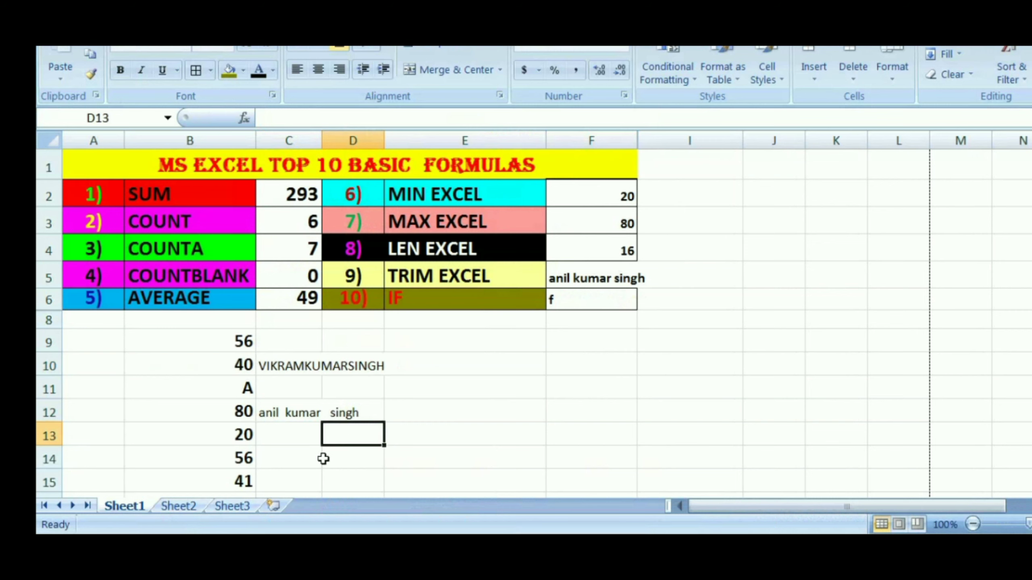
text(45)
key(Return)
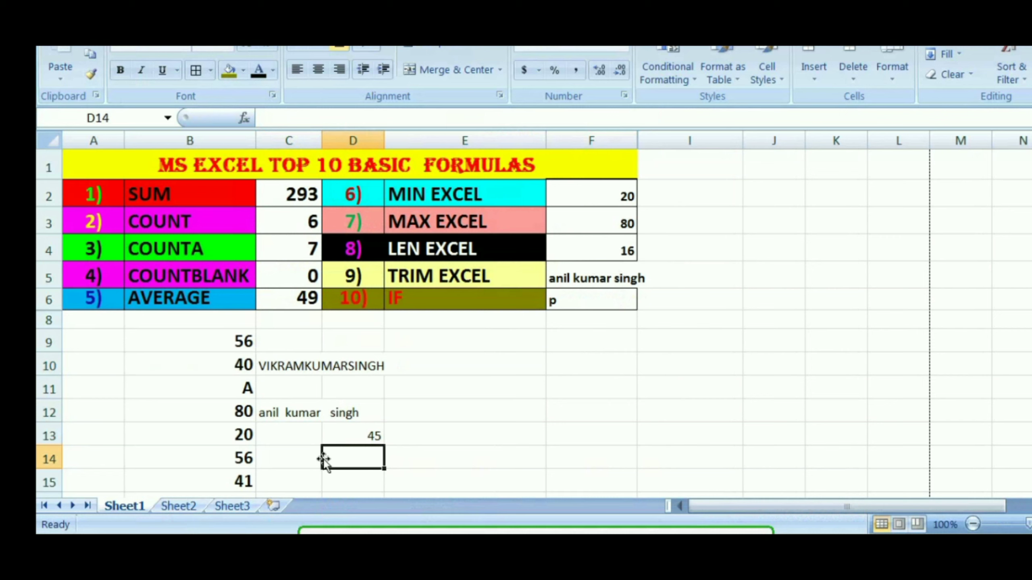
key(Up)
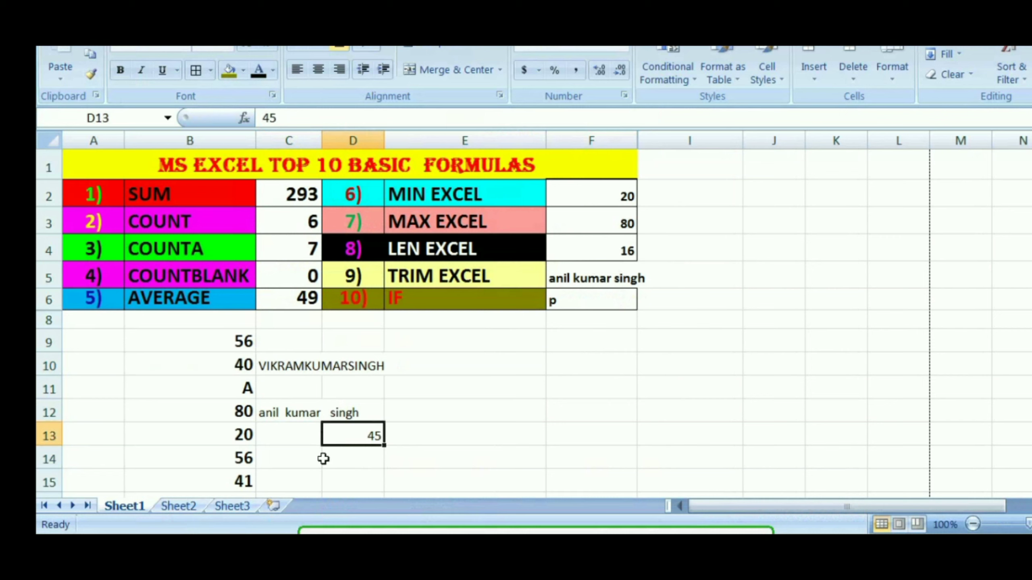
text(20)
key(Return)
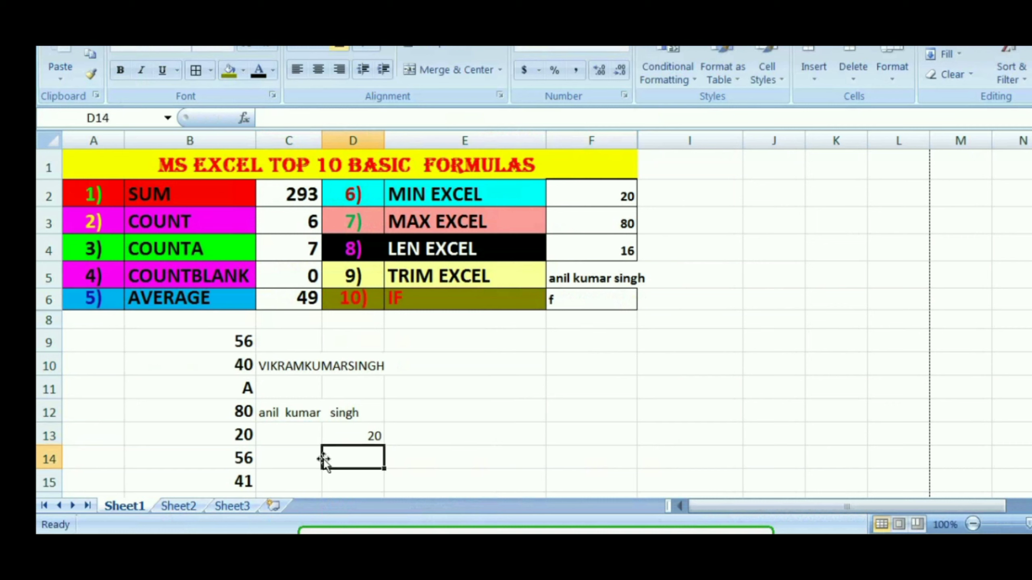